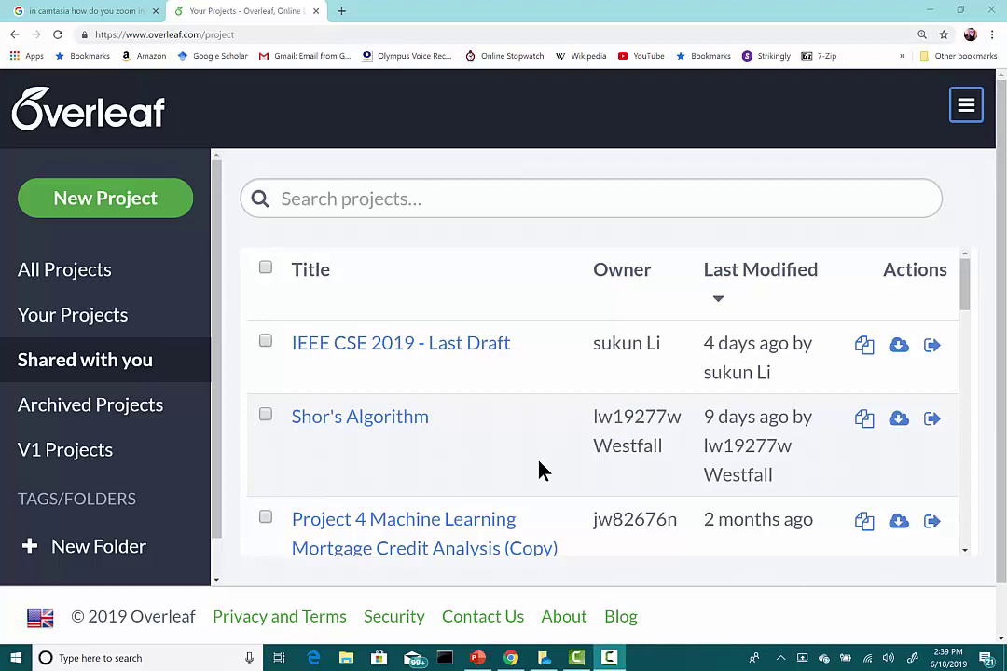
Scroll the Shared with you list to find the SuperDense Coding Step-By-Step v2 project
{"action": "scroll", "coordinate": [541, 471], "scroll_direction": "down", "scroll_amount": 1}
{"action": "scroll", "coordinate": [541, 471], "scroll_direction": "down", "scroll_amount": 1}
{"action": "scroll", "coordinate": [541, 471], "scroll_direction": "up", "scroll_amount": 1}
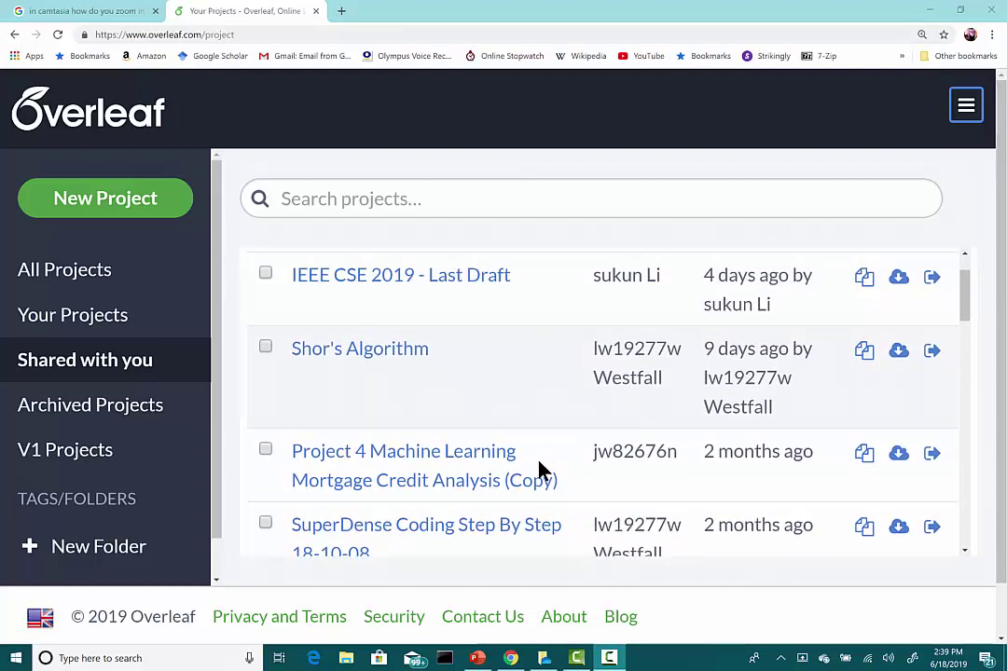
{"action": "scroll", "coordinate": [541, 471], "scroll_direction": "down", "scroll_amount": 1}
{"action": "scroll", "coordinate": [541, 471], "scroll_direction": "down", "scroll_amount": 1}
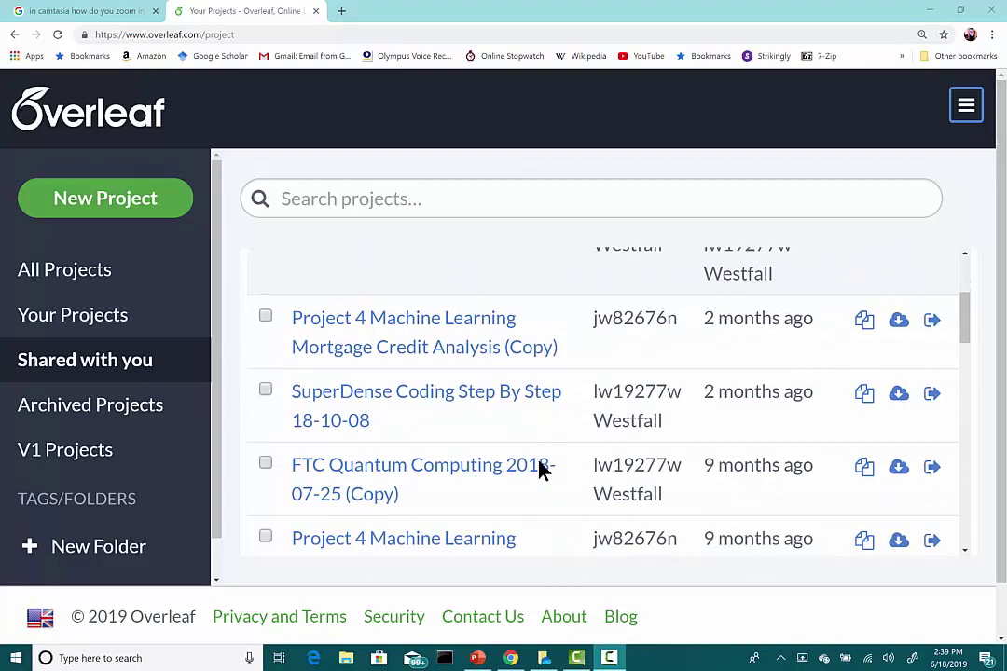
{"action": "scroll", "coordinate": [541, 470], "scroll_direction": "down", "scroll_amount": 1}
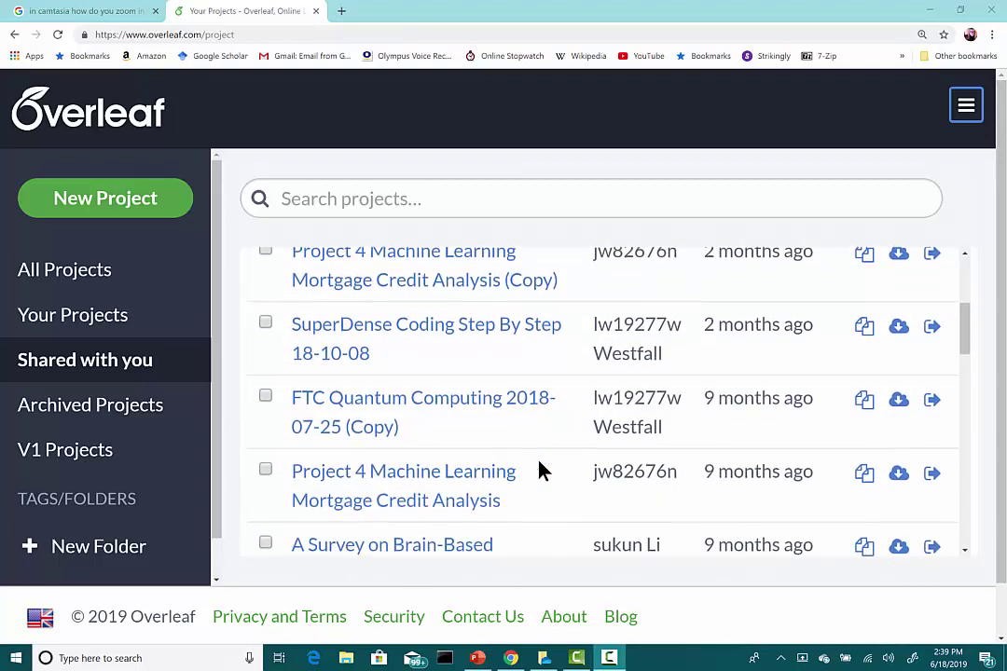
{"action": "scroll", "coordinate": [541, 471], "scroll_direction": "down", "scroll_amount": 2}
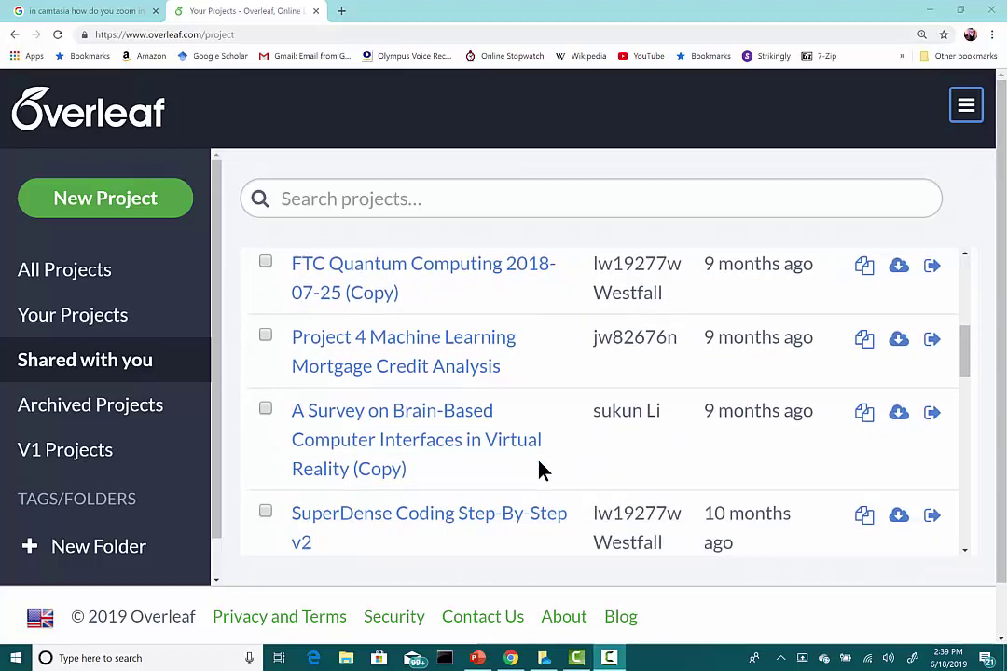
{"action": "scroll", "coordinate": [539, 471], "scroll_direction": "down", "scroll_amount": 1}
{"action": "scroll", "coordinate": [539, 471], "scroll_direction": "up", "scroll_amount": 1}
{"action": "scroll", "coordinate": [536, 470], "scroll_direction": "down", "scroll_amount": 1}
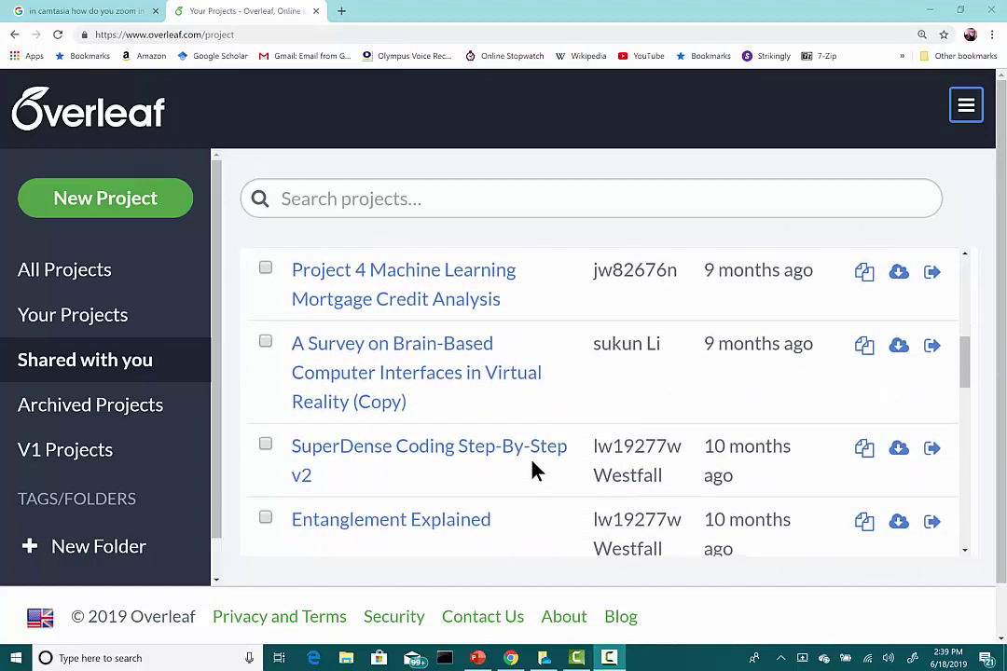
Open SuperDense Coding Step-By-Step v2, pan across both PDF columns, then return to the source
{"action": "left_click", "coordinate": [426, 450]}
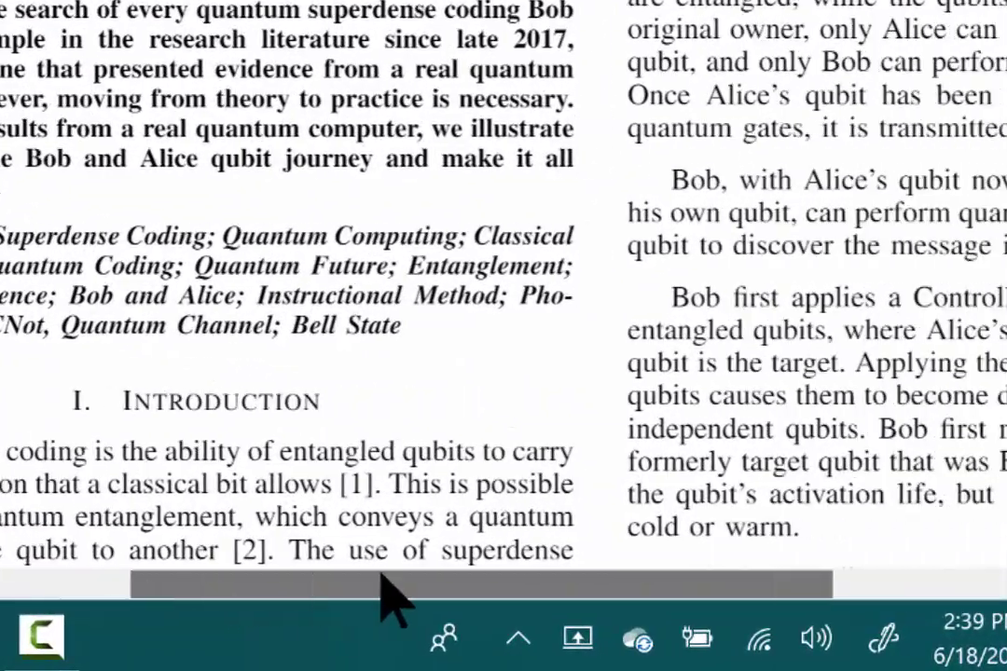
{"action": "left_click_drag", "start_coordinate": [382, 587], "coordinate": [601, 592]}
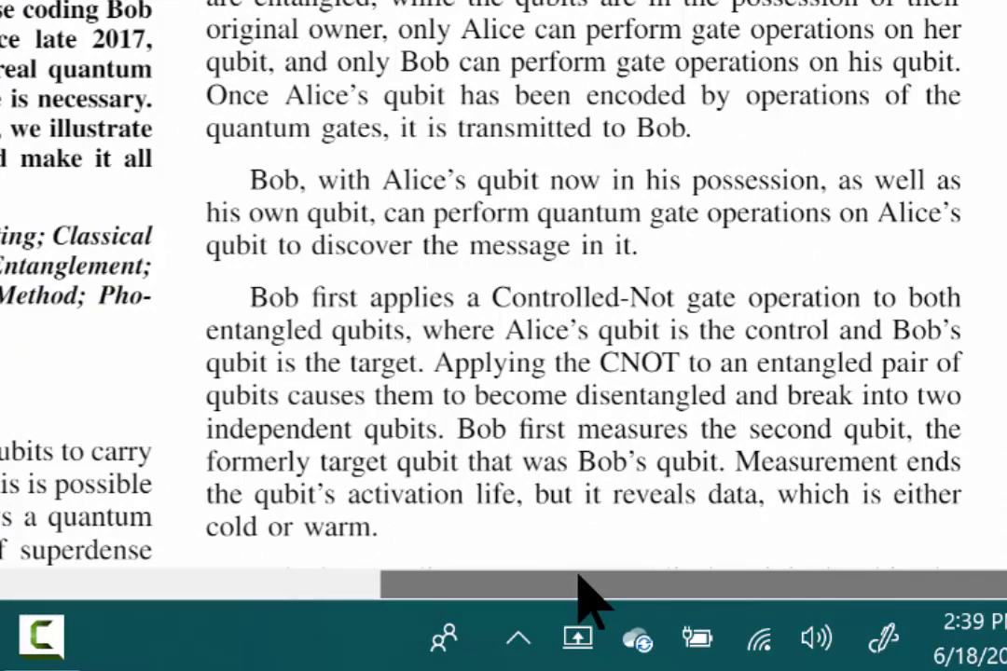
{"action": "left_click_drag", "start_coordinate": [564, 577], "coordinate": [110, 587]}
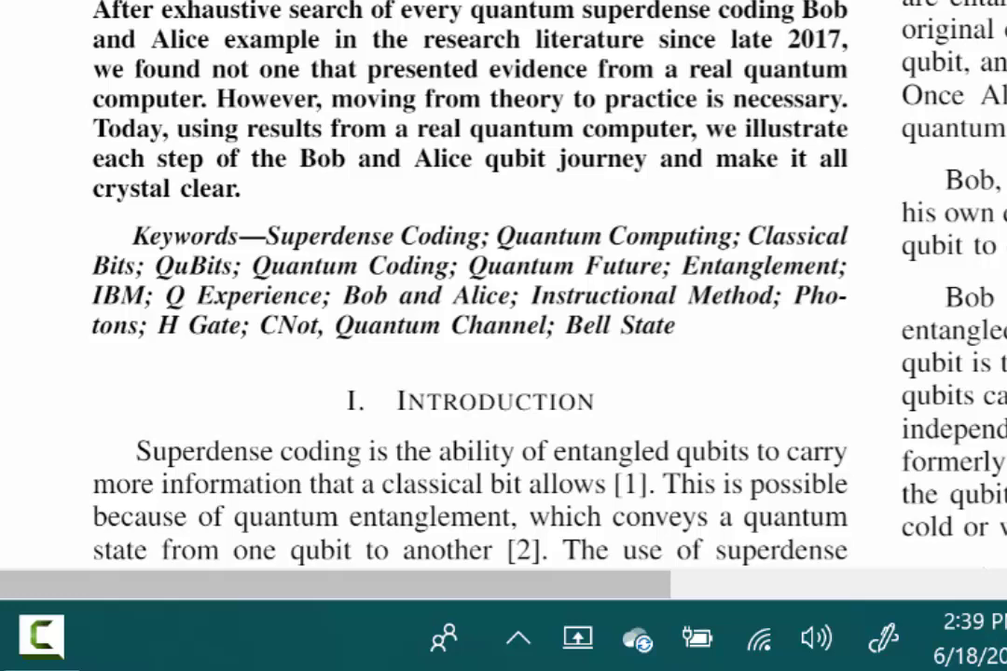
{"action": "key", "text": "alt+Tab"}
{"action": "scroll", "coordinate": [503, 298], "scroll_direction": "down", "scroll_amount": 20}
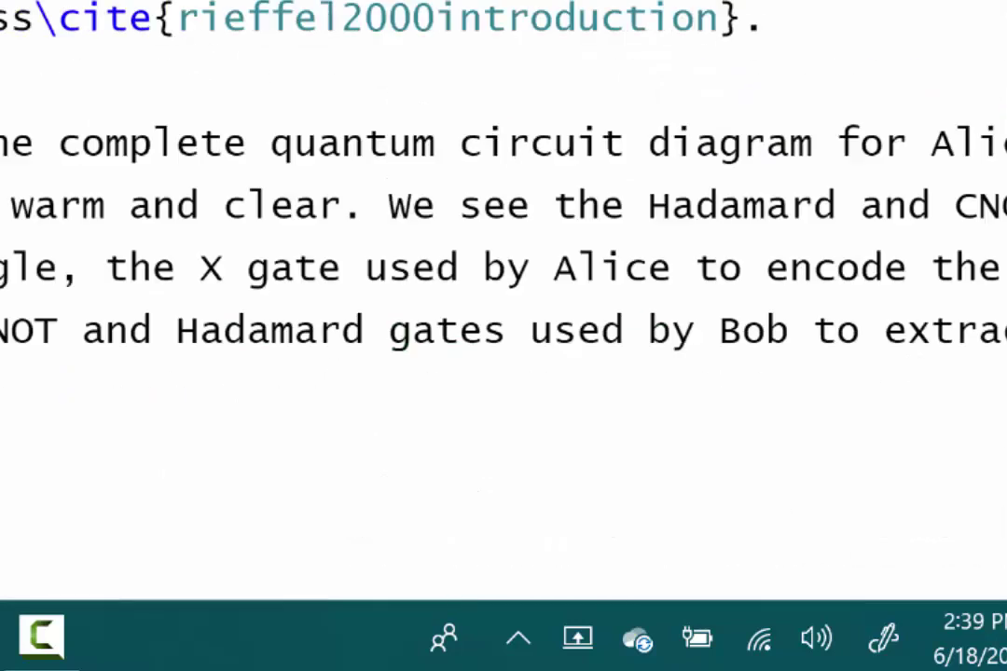
{"action": "scroll", "coordinate": [504, 299], "scroll_direction": "down", "scroll_amount": 20}
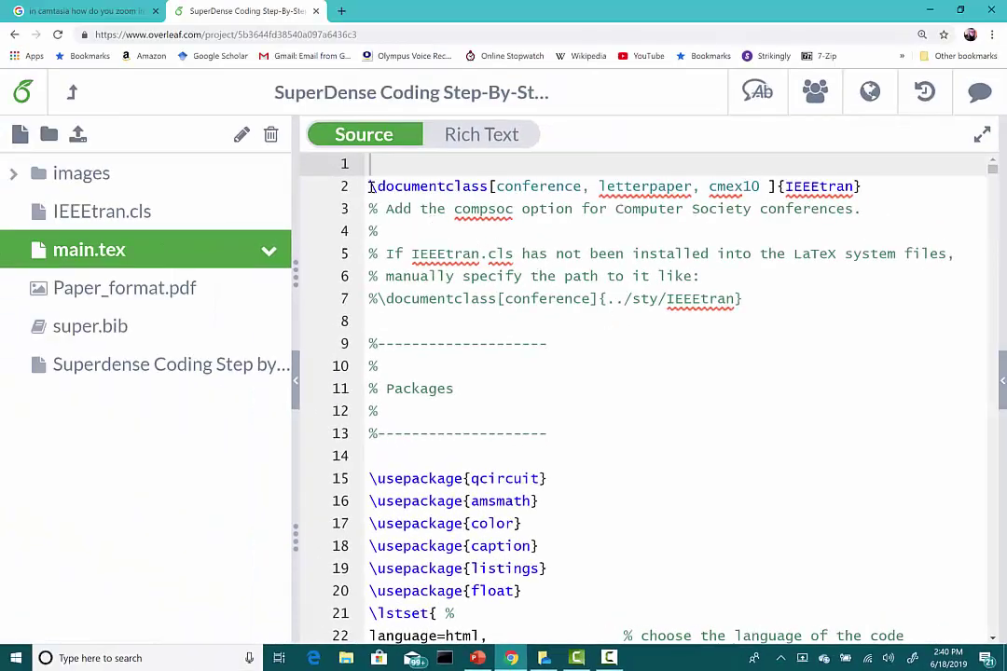
{"action": "left_click_drag", "start_coordinate": [370, 187], "coordinate": [494, 187]}
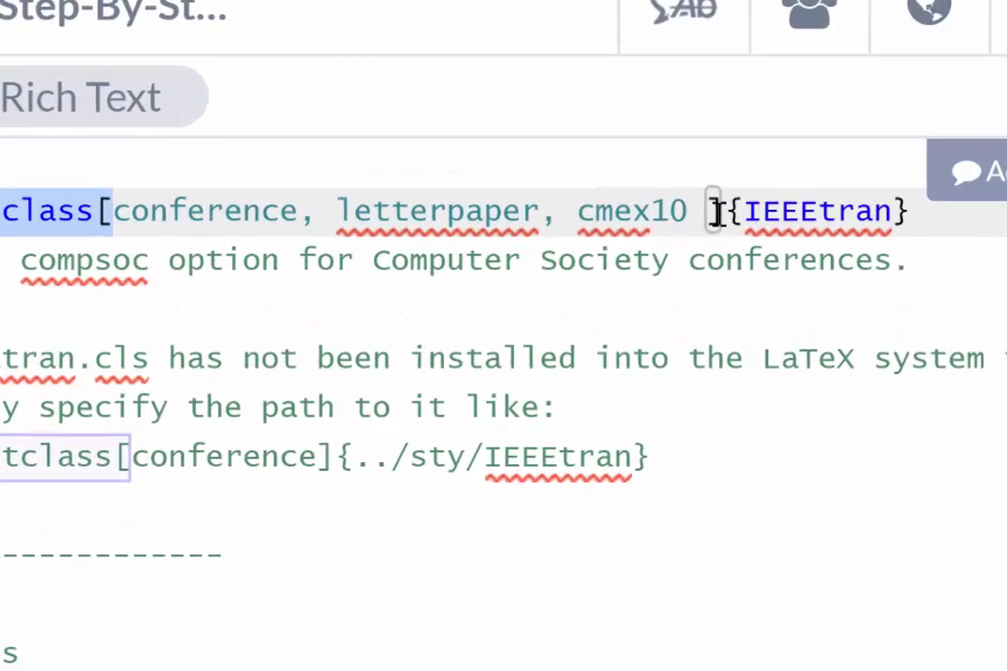
{"action": "left_click", "coordinate": [782, 187]}
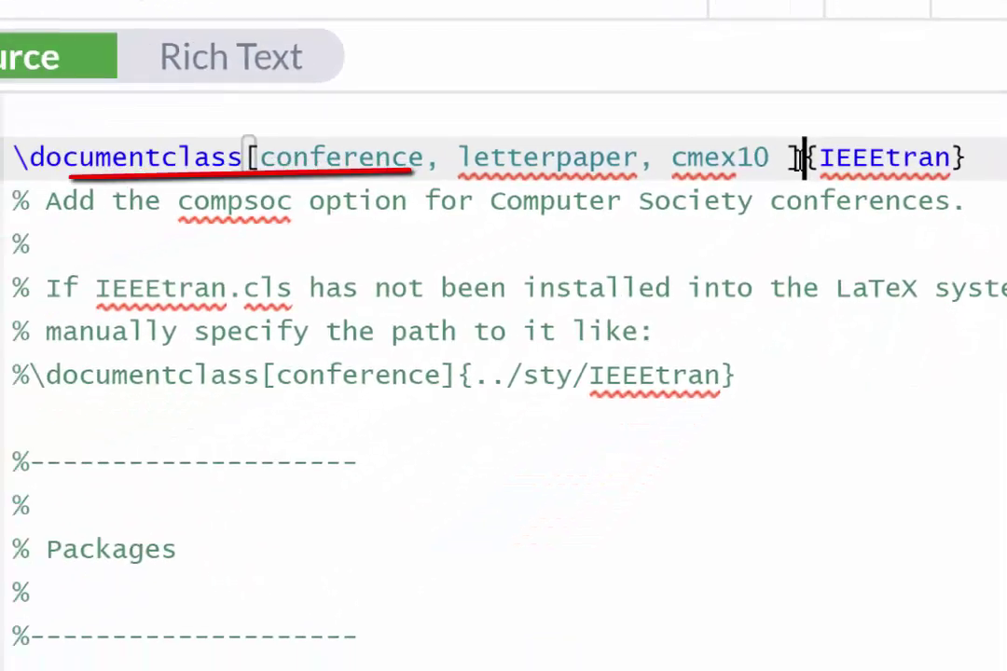
{"action": "left_click", "coordinate": [821, 160]}
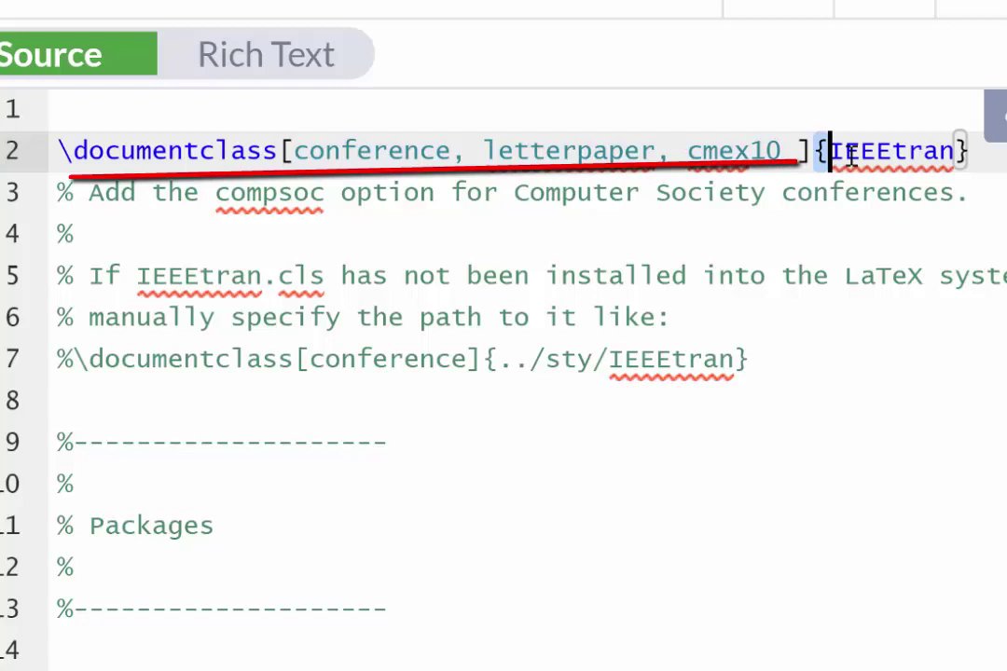
{"action": "left_click_drag", "start_coordinate": [852, 155], "coordinate": [971, 152]}
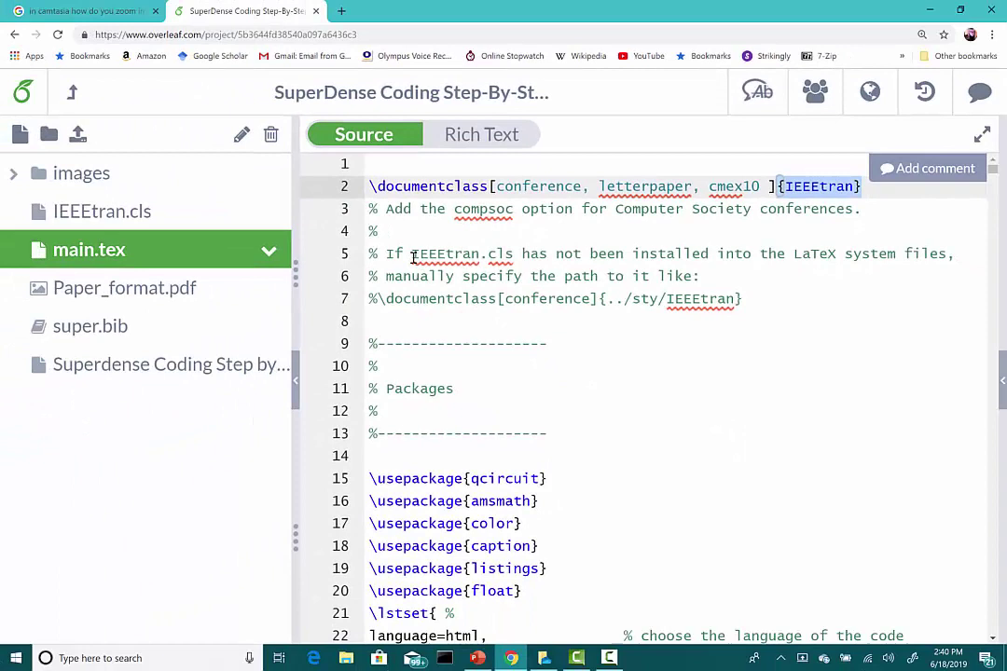
{"action": "left_click_drag", "start_coordinate": [347, 258], "coordinate": [513, 256]}
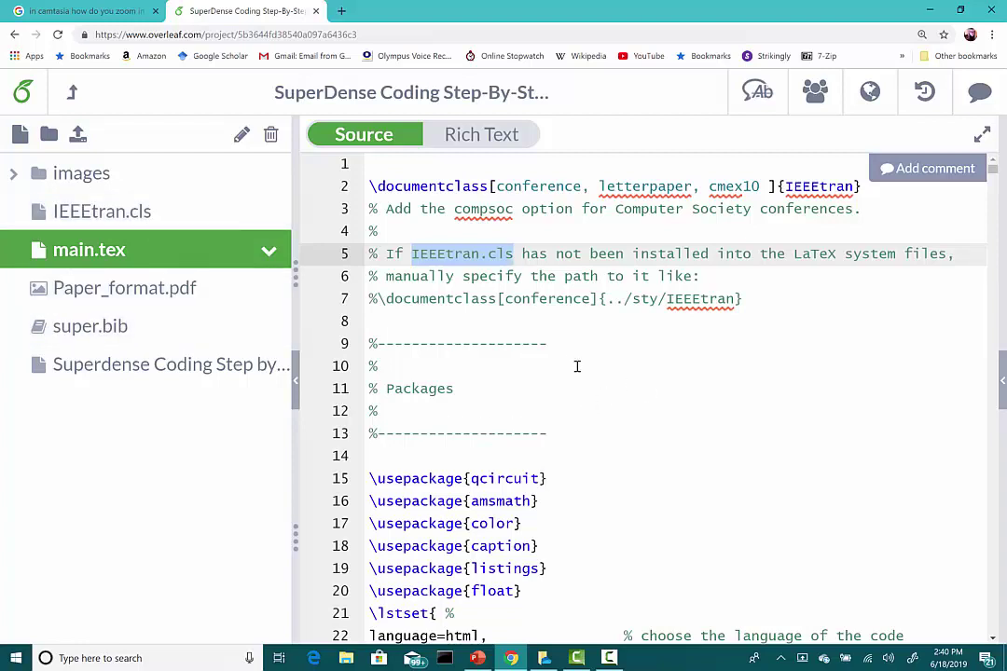
{"action": "scroll", "coordinate": [574, 361], "scroll_direction": "down", "scroll_amount": 2}
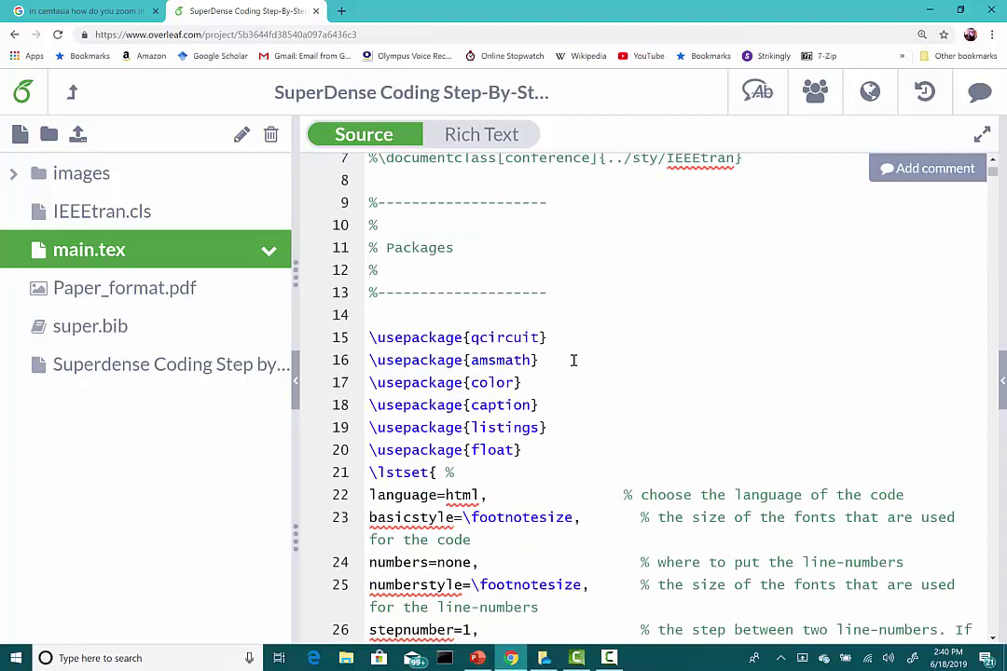
{"action": "scroll", "coordinate": [576, 359], "scroll_direction": "up", "scroll_amount": 2}
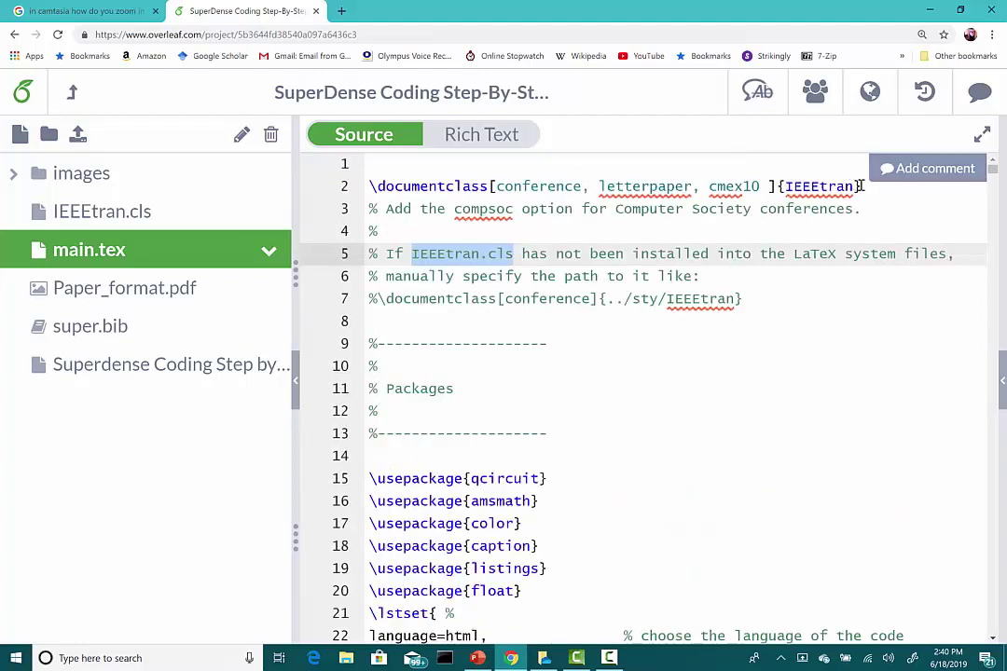
{"action": "left_click_drag", "start_coordinate": [860, 186], "coordinate": [370, 187]}
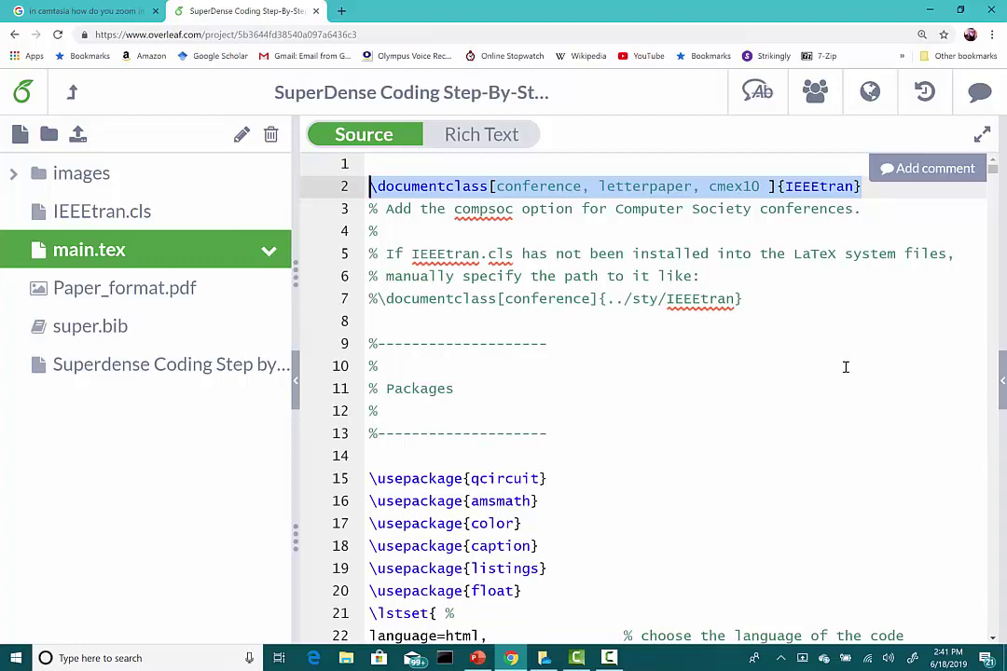
{"action": "scroll", "coordinate": [842, 379], "scroll_direction": "down", "scroll_amount": 2}
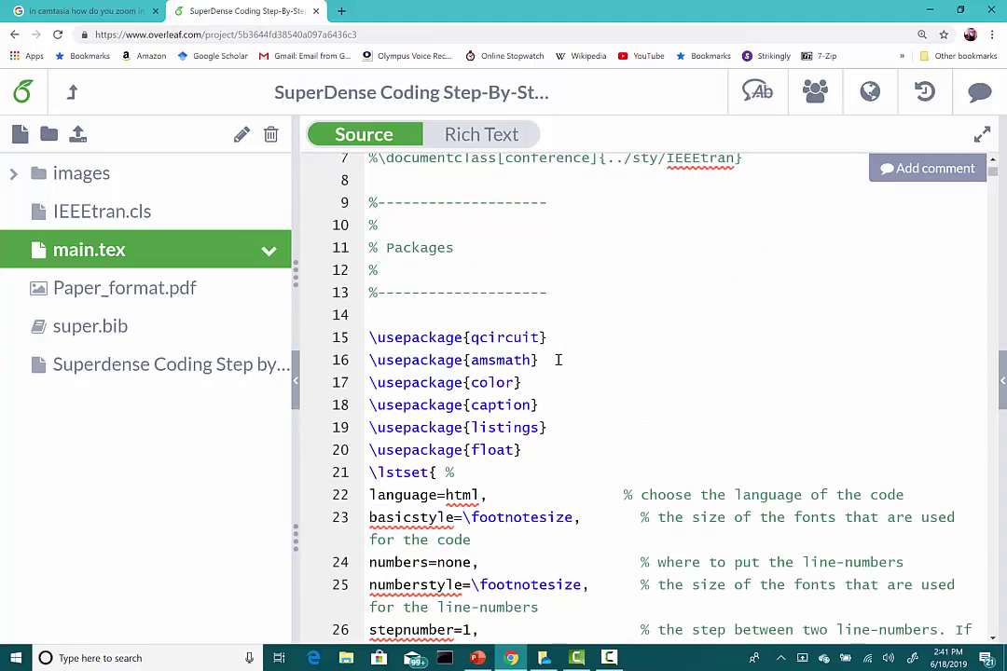
{"action": "scroll", "coordinate": [559, 377], "scroll_direction": "down", "scroll_amount": 2}
{"action": "scroll", "coordinate": [560, 377], "scroll_direction": "down", "scroll_amount": 12}
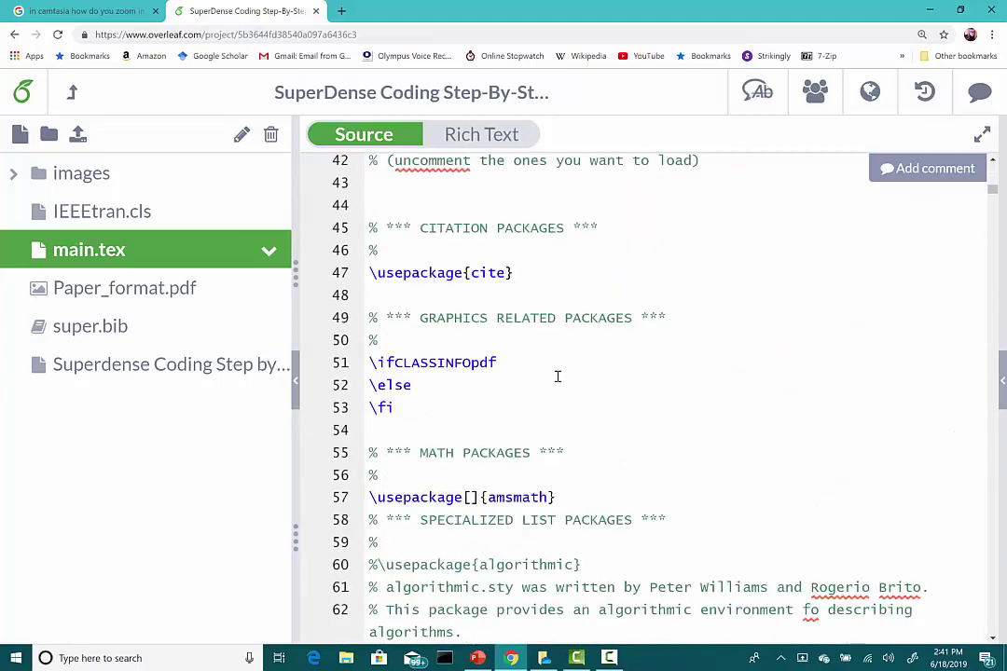
{"action": "scroll", "coordinate": [558, 377], "scroll_direction": "down", "scroll_amount": 4}
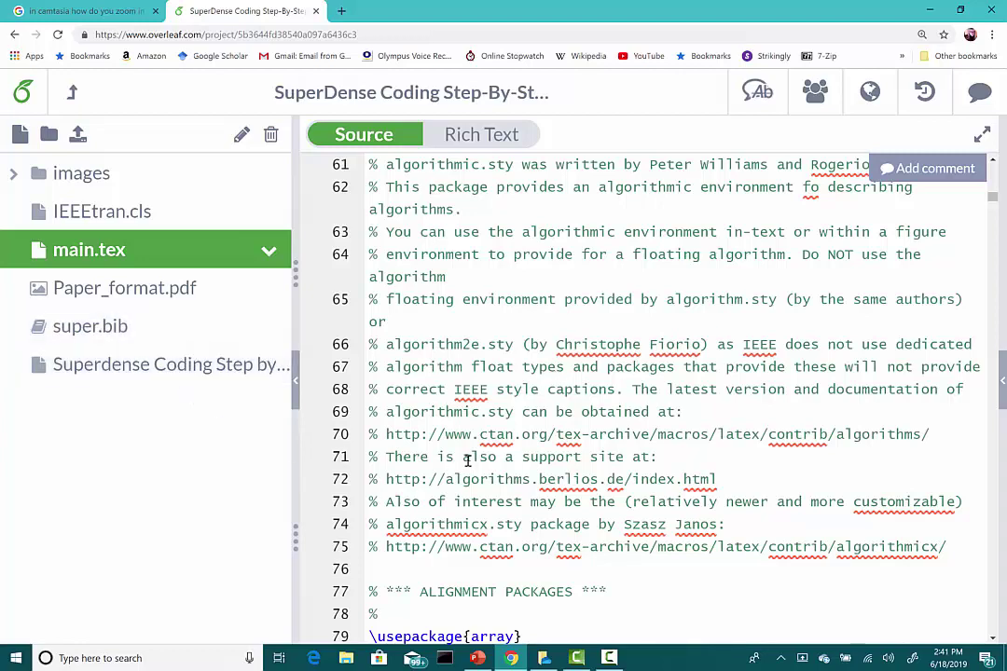
{"action": "scroll", "coordinate": [467, 460], "scroll_direction": "down", "scroll_amount": 12}
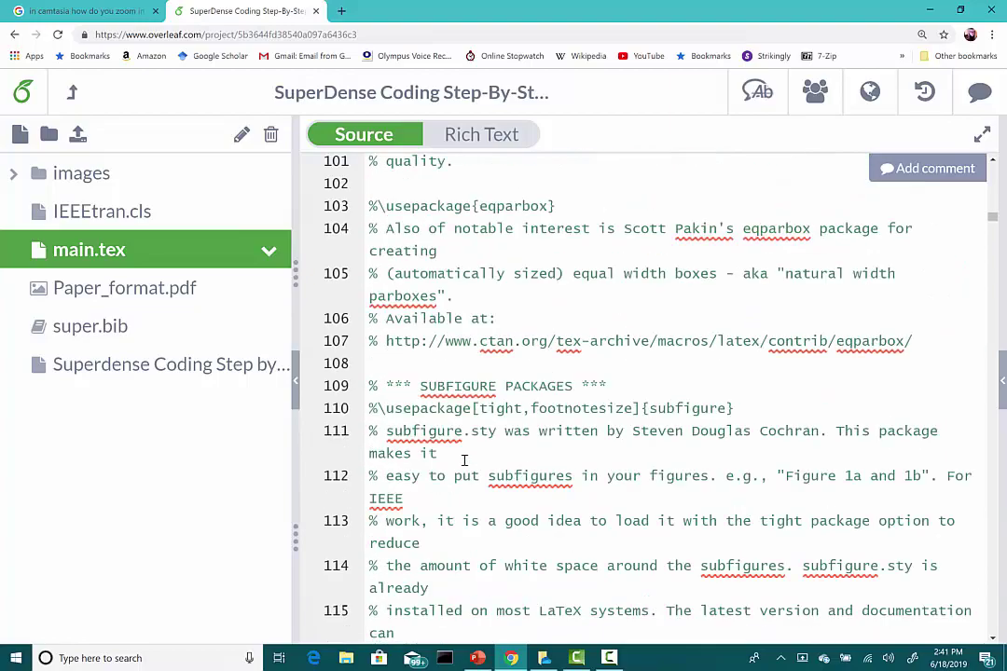
{"action": "scroll", "coordinate": [464, 459], "scroll_direction": "down", "scroll_amount": 20}
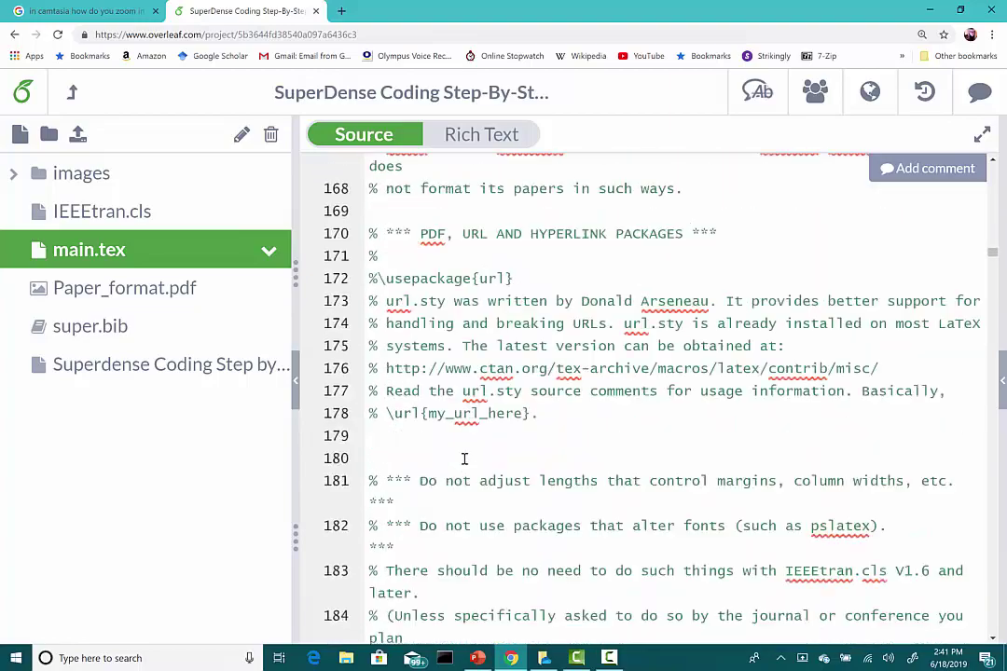
{"action": "scroll", "coordinate": [465, 458], "scroll_direction": "down", "scroll_amount": 15}
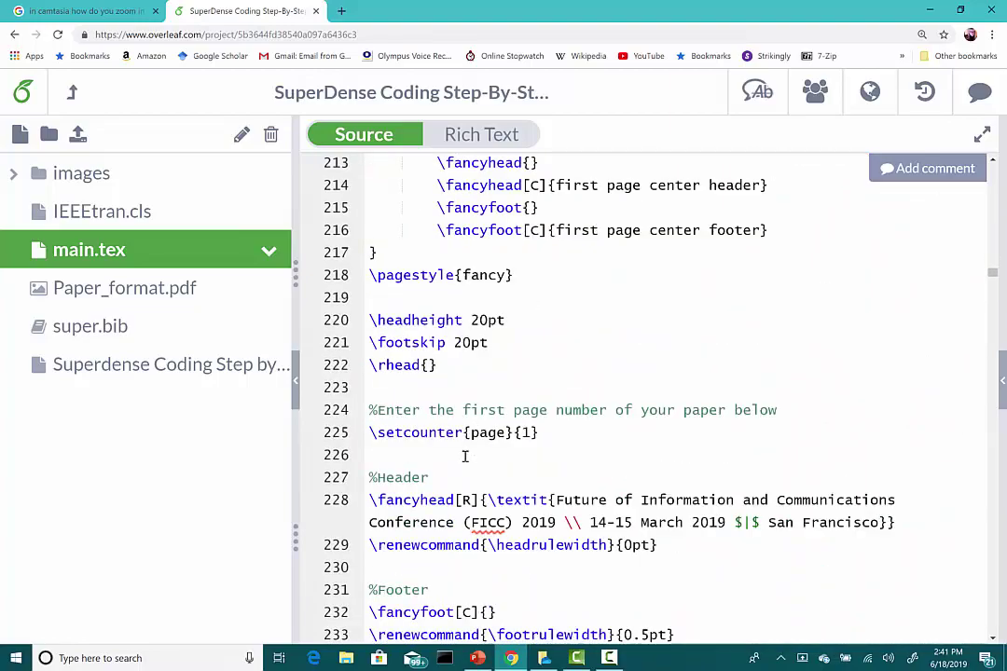
{"action": "scroll", "coordinate": [464, 456], "scroll_direction": "down", "scroll_amount": 4}
{"action": "scroll", "coordinate": [464, 456], "scroll_direction": "down", "scroll_amount": 2}
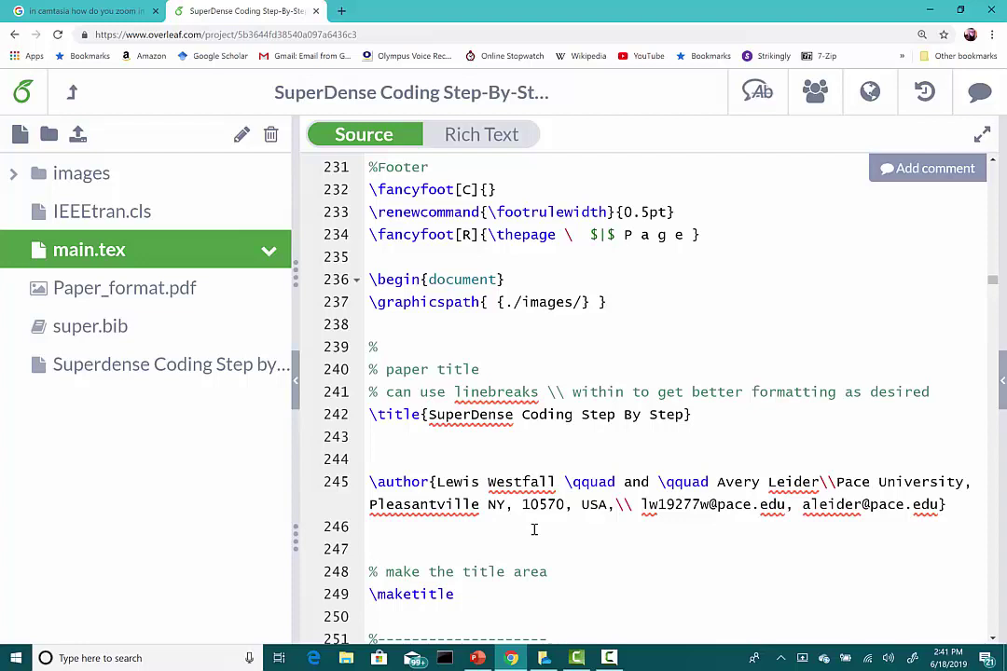
{"action": "left_click_drag", "start_coordinate": [379, 483], "coordinate": [431, 482]}
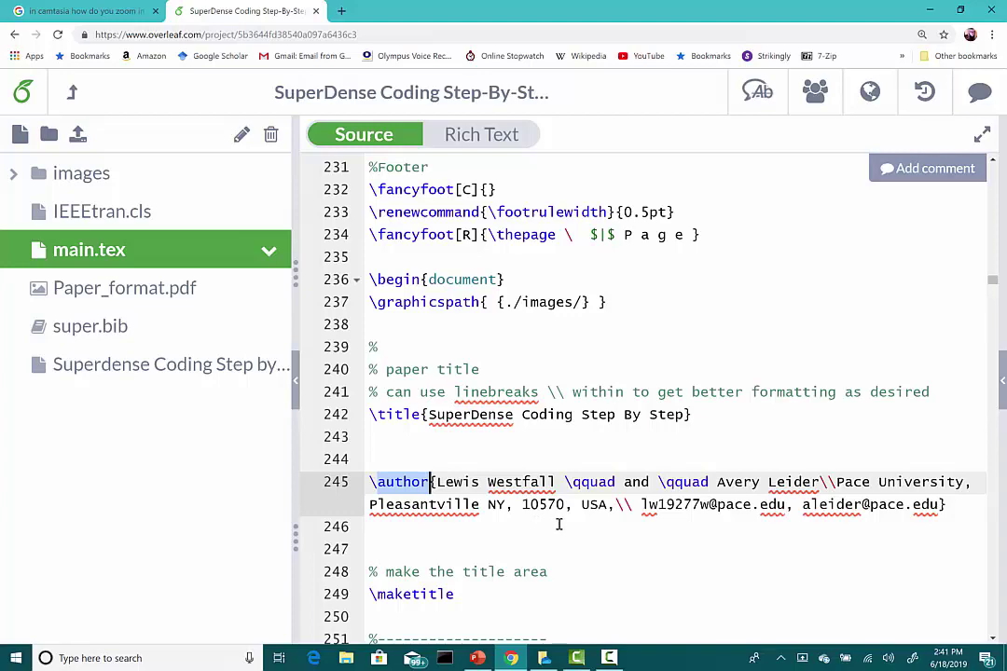
{"action": "scroll", "coordinate": [559, 525], "scroll_direction": "down", "scroll_amount": 5}
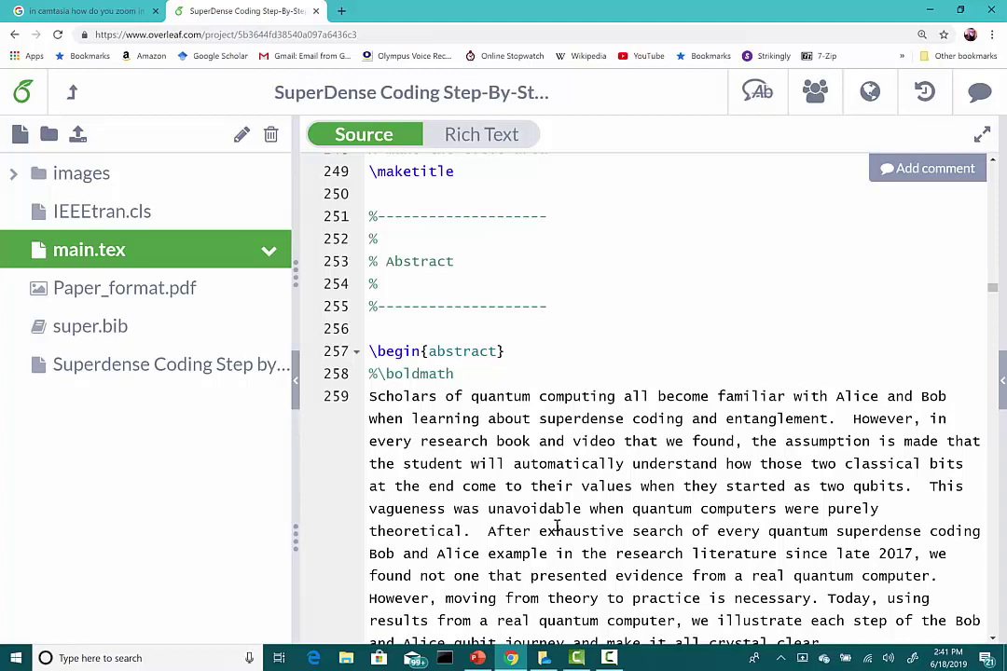
{"action": "scroll", "coordinate": [557, 527], "scroll_direction": "up", "scroll_amount": 15}
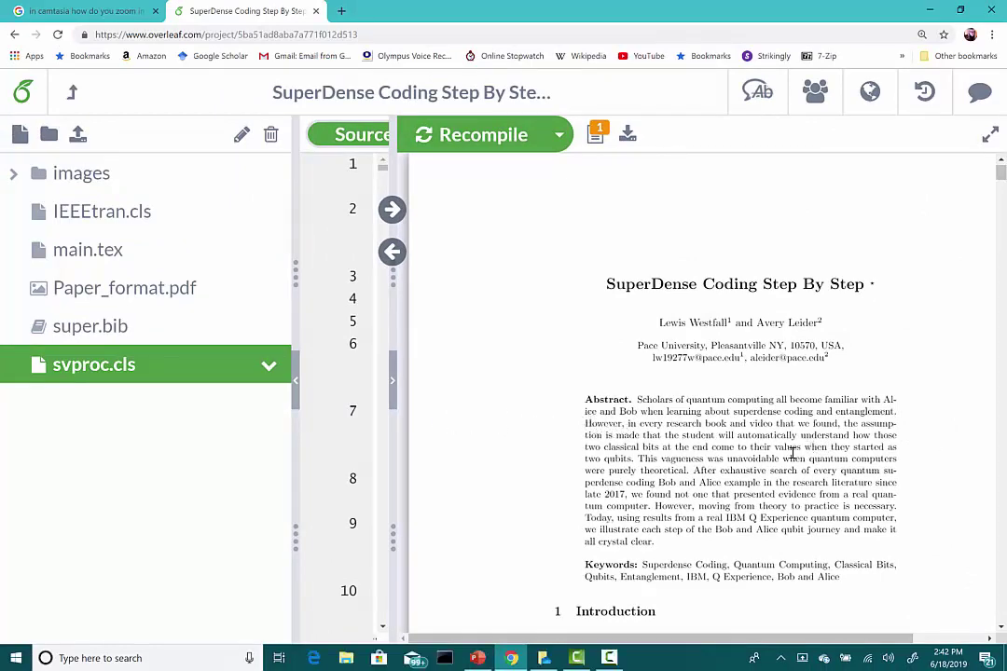
Scroll the svproc PDF through pages 1 and 2, past Table 1 and the circuit
{"action": "scroll", "coordinate": [794, 457], "scroll_direction": "down", "scroll_amount": 3}
{"action": "scroll", "coordinate": [794, 462], "scroll_direction": "down", "scroll_amount": 4}
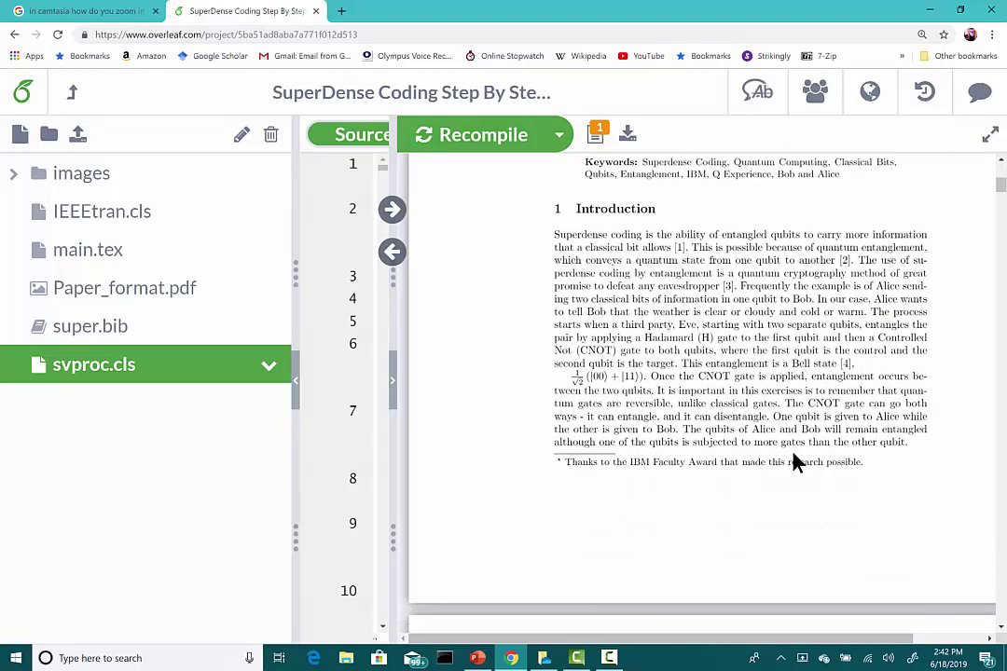
{"action": "scroll", "coordinate": [795, 463], "scroll_direction": "down", "scroll_amount": 8}
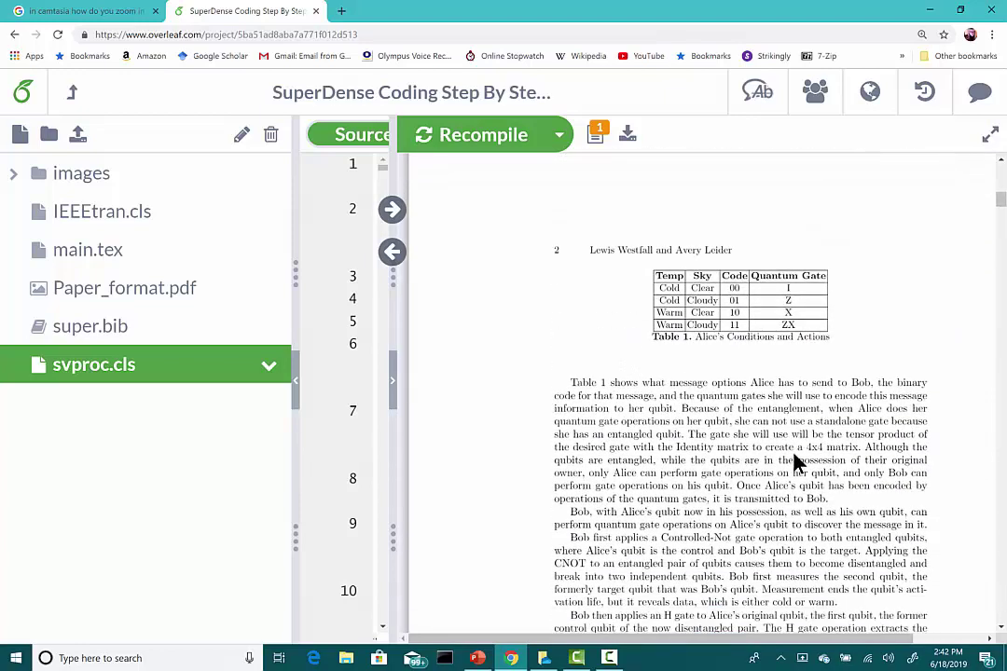
{"action": "scroll", "coordinate": [795, 460], "scroll_direction": "down", "scroll_amount": 3}
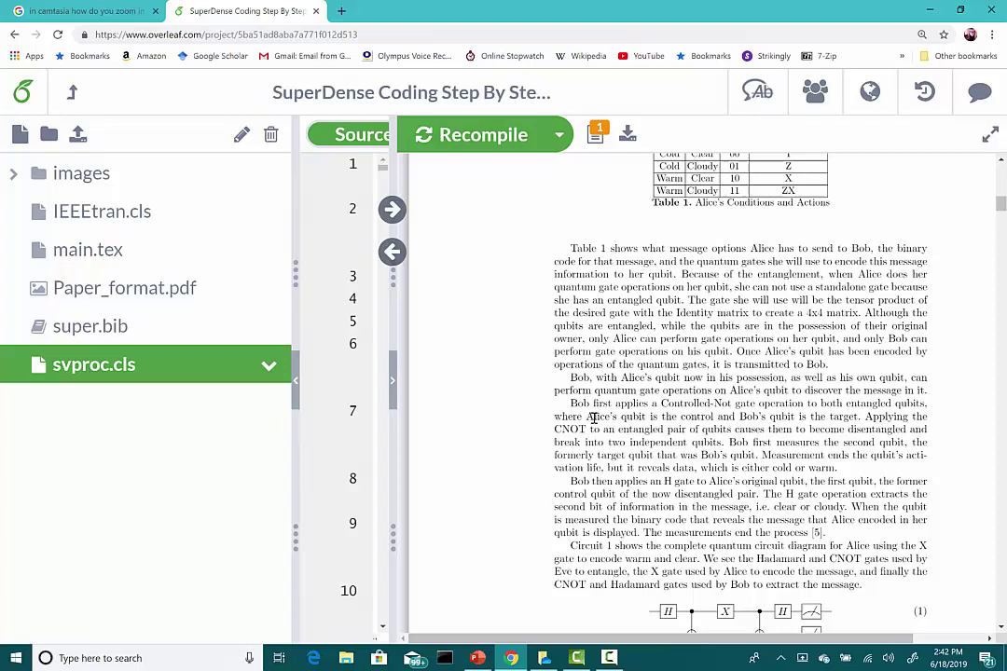
Collapse the PDF preview and scroll through the svproc.cls v1.3 class source
{"action": "left_click", "coordinate": [392, 386]}
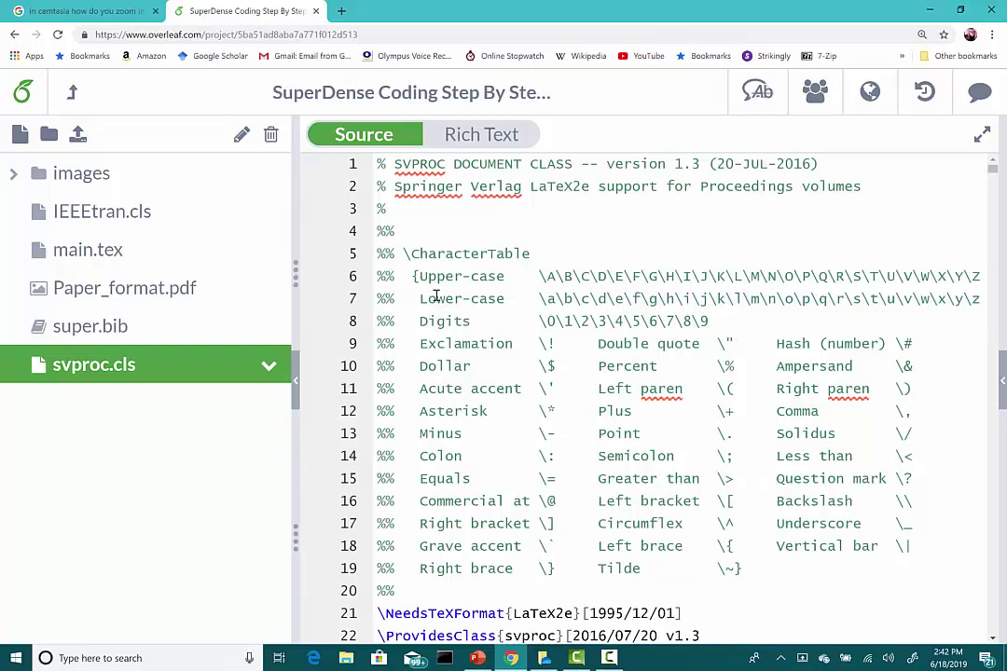
{"action": "scroll", "coordinate": [398, 398], "scroll_direction": "down", "scroll_amount": 3}
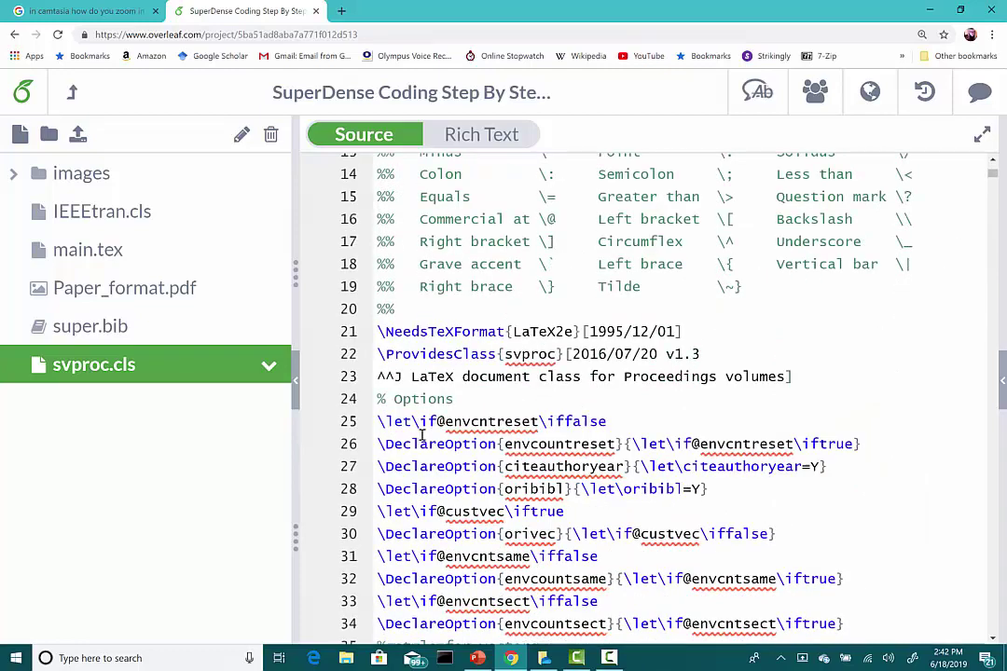
{"action": "scroll", "coordinate": [442, 424], "scroll_direction": "down", "scroll_amount": 3}
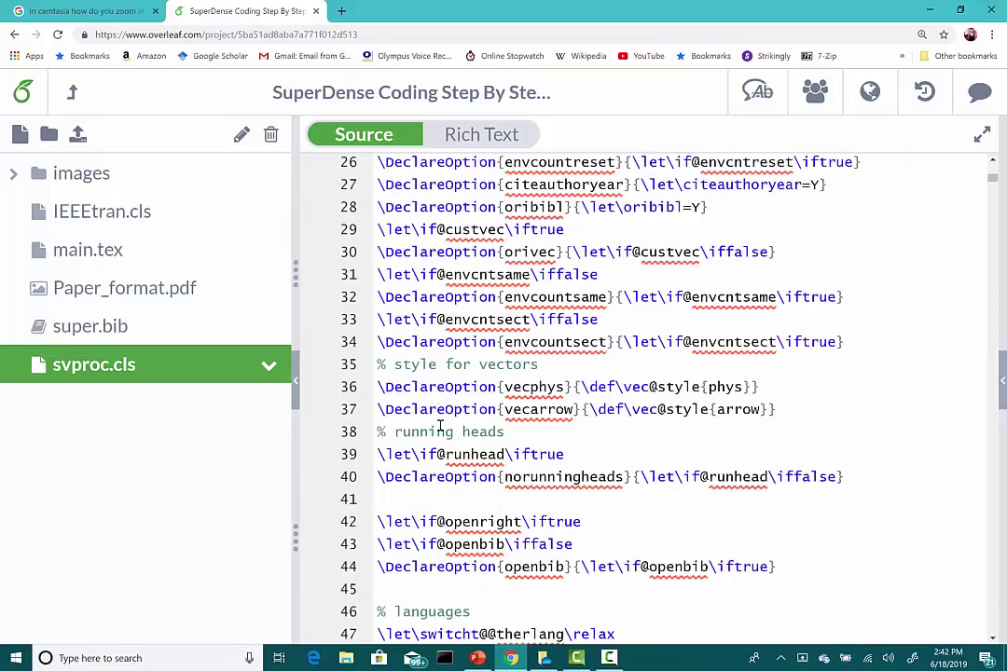
{"action": "scroll", "coordinate": [441, 425], "scroll_direction": "down", "scroll_amount": 3}
{"action": "scroll", "coordinate": [441, 425], "scroll_direction": "down", "scroll_amount": 3}
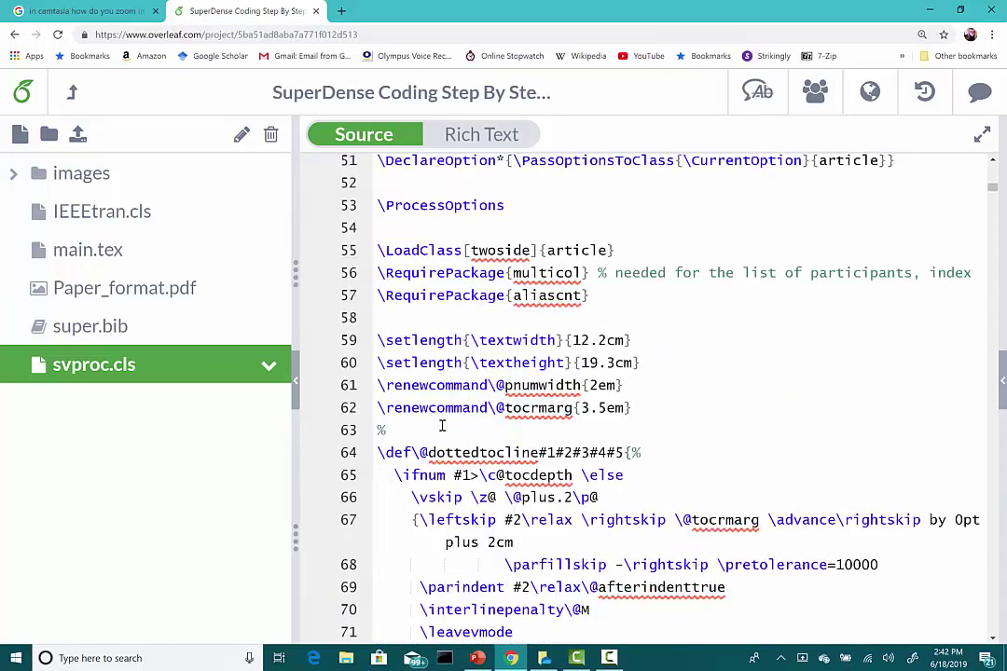
{"action": "scroll", "coordinate": [442, 425], "scroll_direction": "up", "scroll_amount": 3}
{"action": "scroll", "coordinate": [442, 425], "scroll_direction": "up", "scroll_amount": 9}
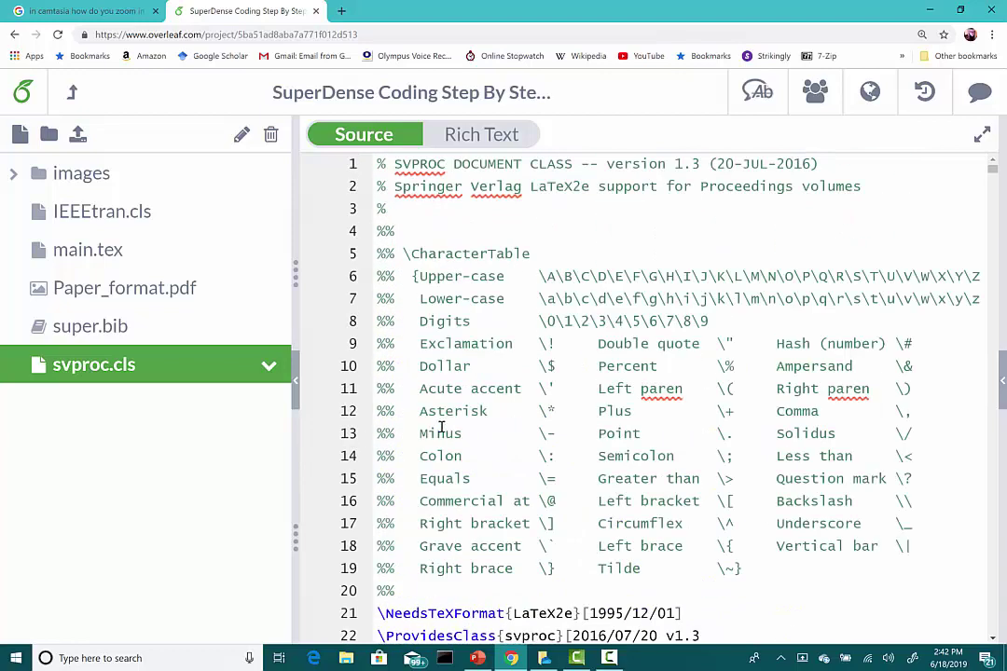
{"action": "scroll", "coordinate": [443, 424], "scroll_direction": "down", "scroll_amount": 2}
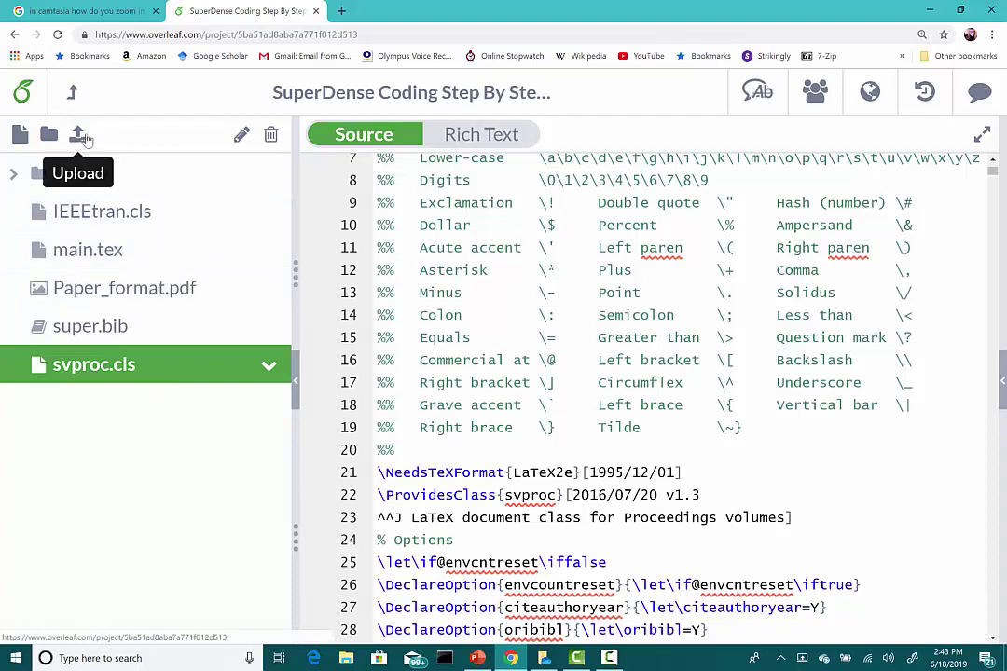
Open main.tex and select line 1, \documentclass[vecarrow]{svproc}
{"action": "left_click", "coordinate": [86, 252]}
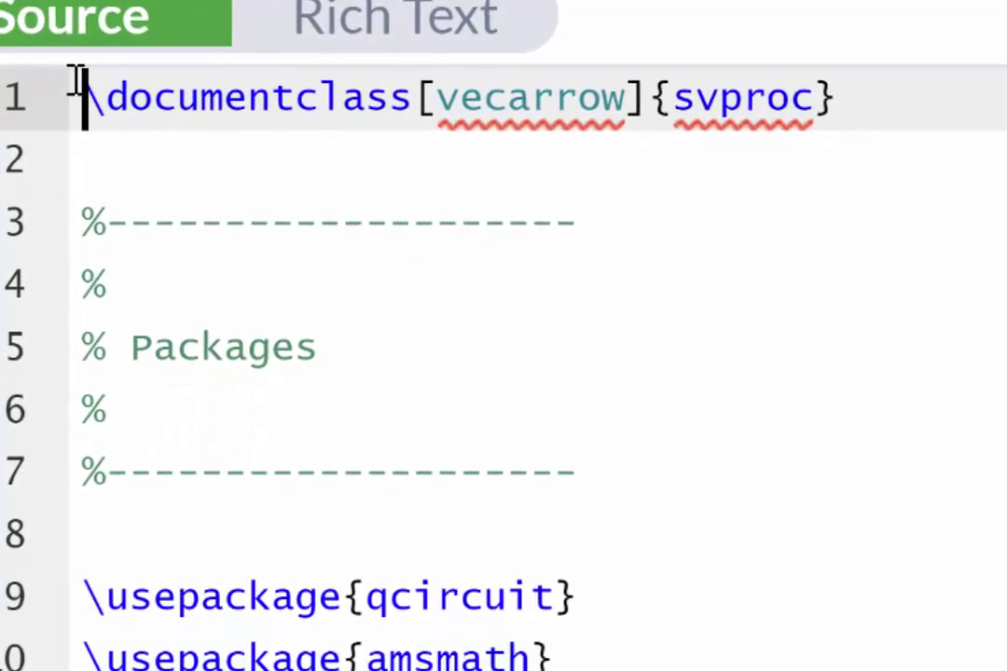
{"action": "left_click_drag", "start_coordinate": [91, 93], "coordinate": [848, 107]}
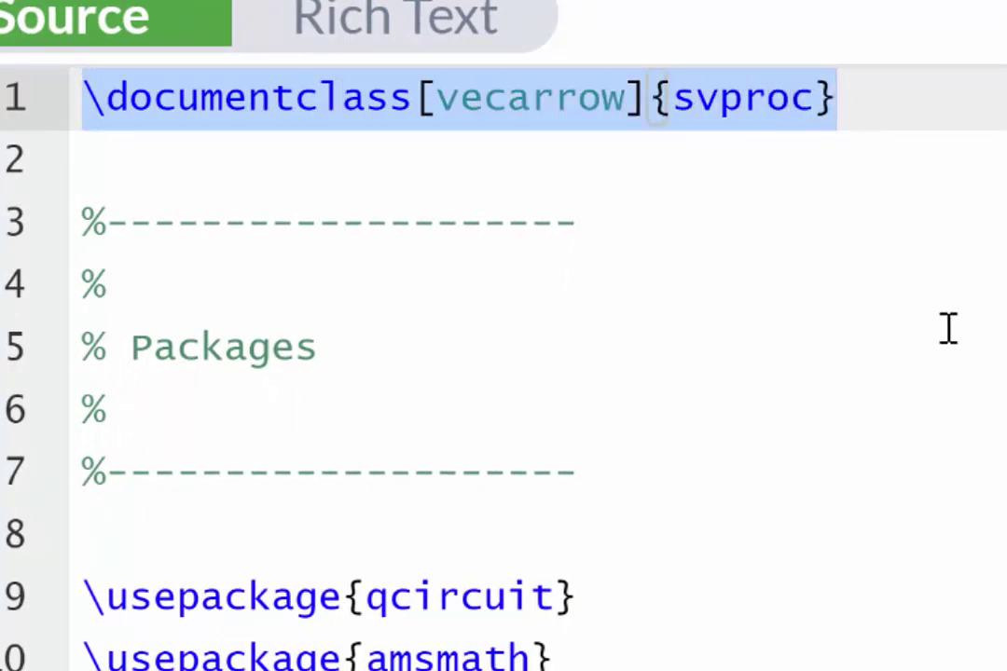
{"action": "scroll", "coordinate": [796, 658], "scroll_direction": "down", "scroll_amount": 14}
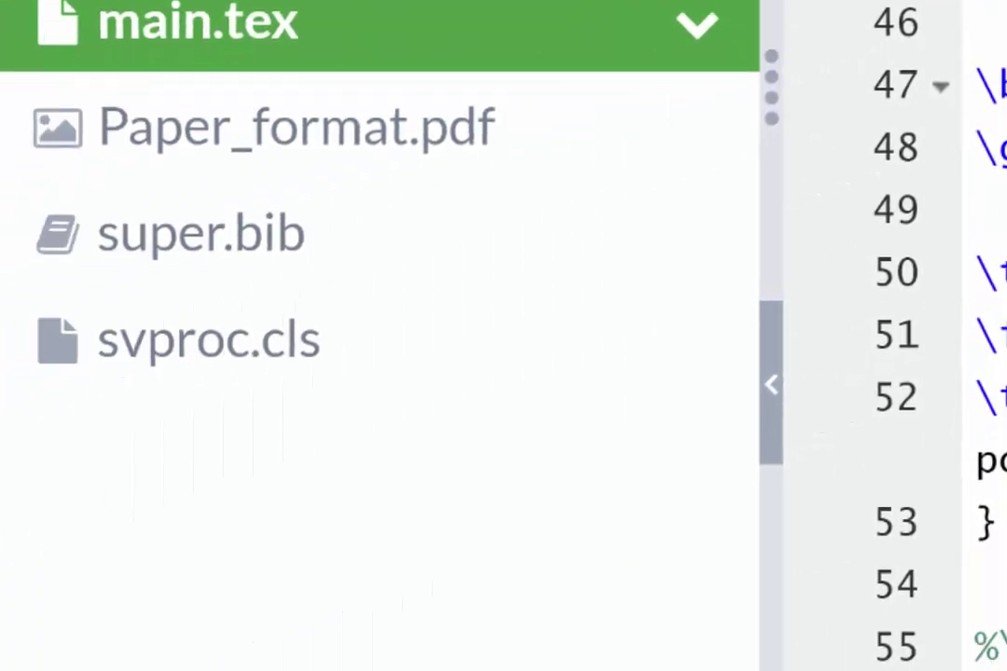
{"action": "scroll", "coordinate": [895, 336], "scroll_direction": "down", "scroll_amount": 2}
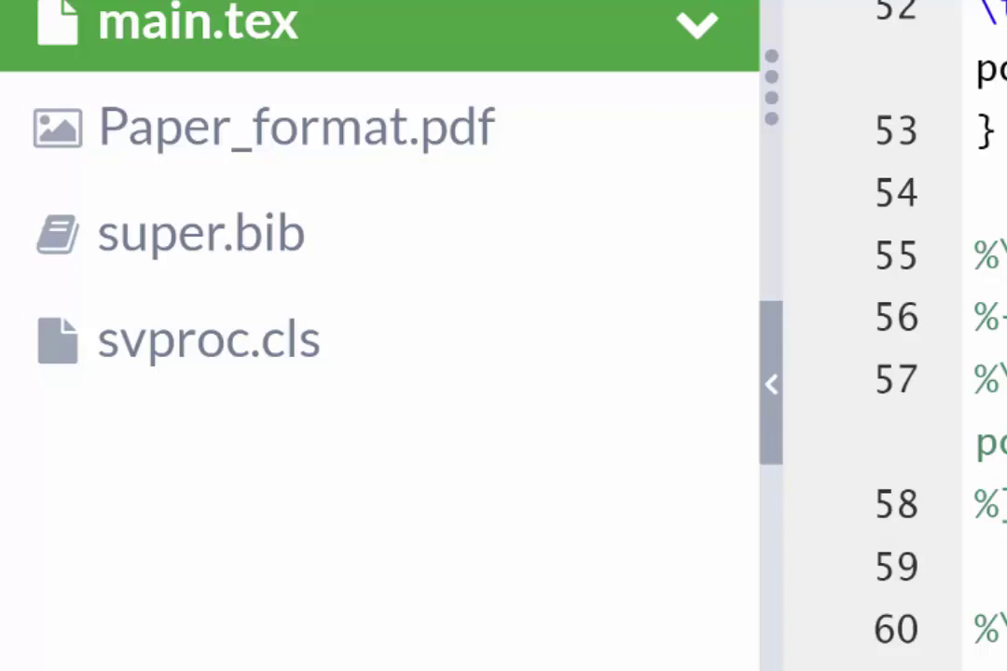
{"action": "scroll", "coordinate": [895, 336], "scroll_direction": "down", "scroll_amount": 2}
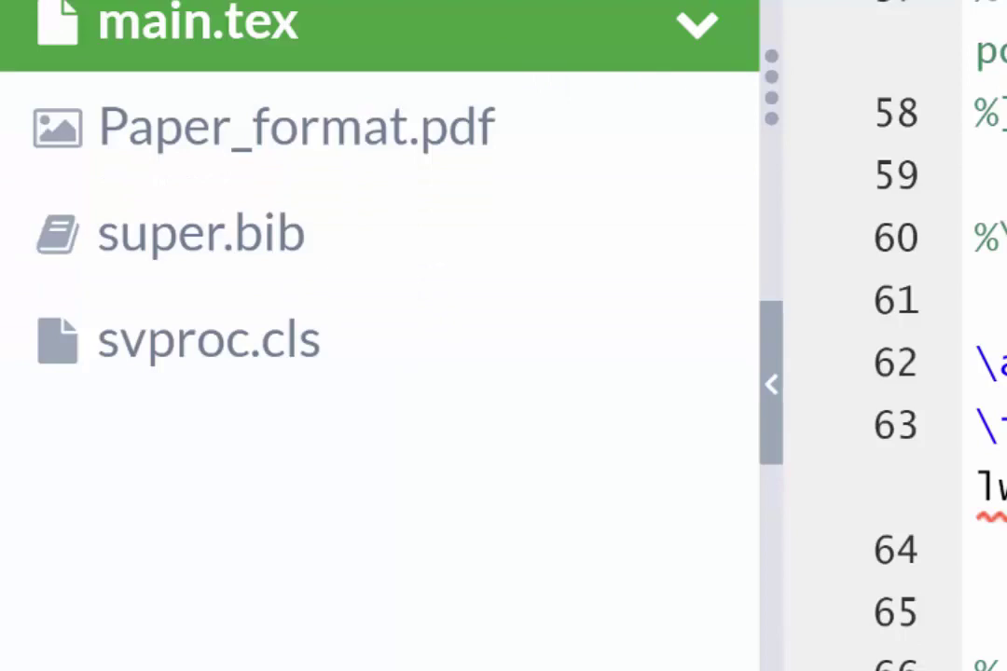
{"action": "scroll", "coordinate": [896, 373], "scroll_direction": "down", "scroll_amount": 3}
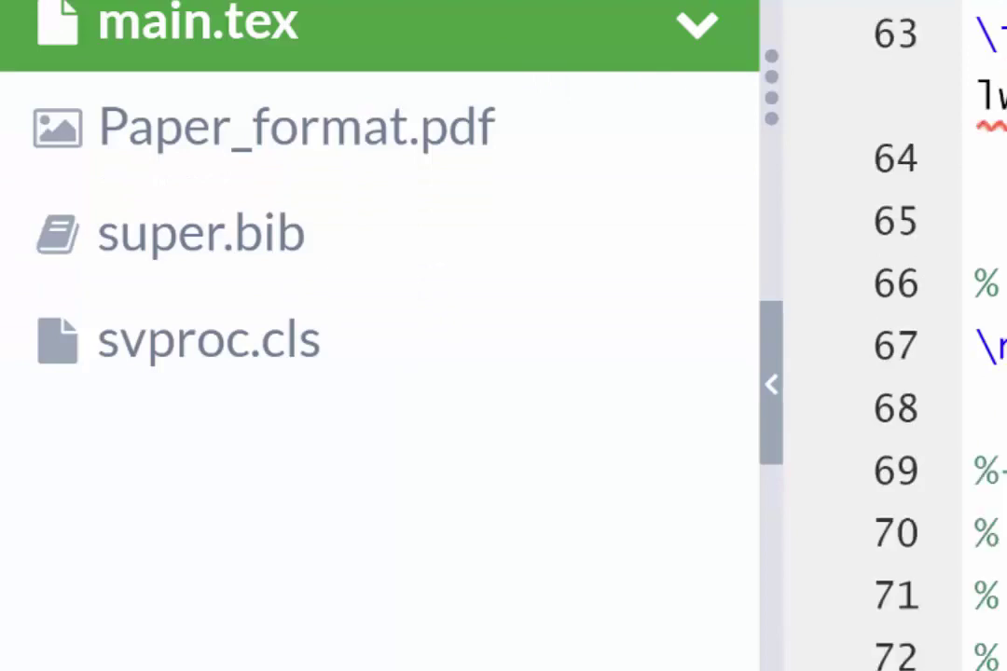
{"action": "scroll", "coordinate": [895, 373], "scroll_direction": "up", "scroll_amount": 20}
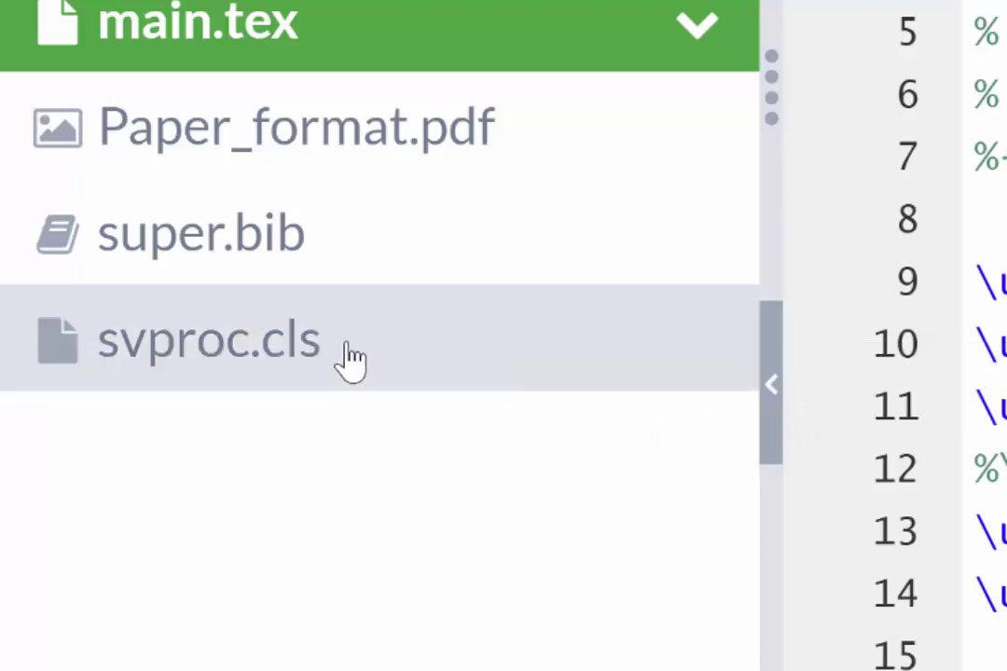
{"action": "left_click", "coordinate": [772, 387]}
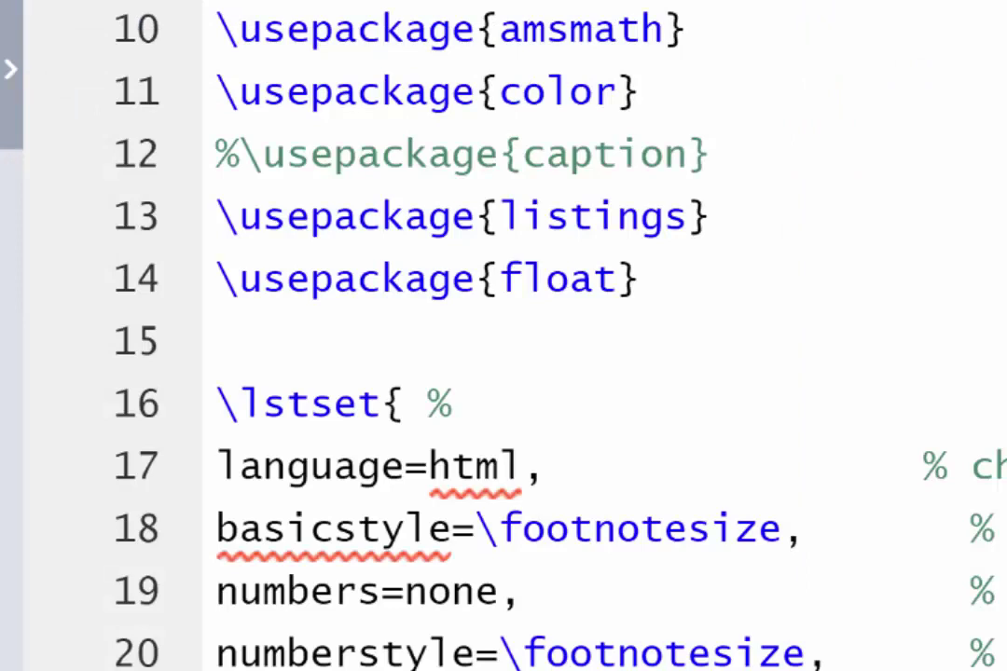
{"action": "scroll", "coordinate": [559, 336], "scroll_direction": "down", "scroll_amount": 6}
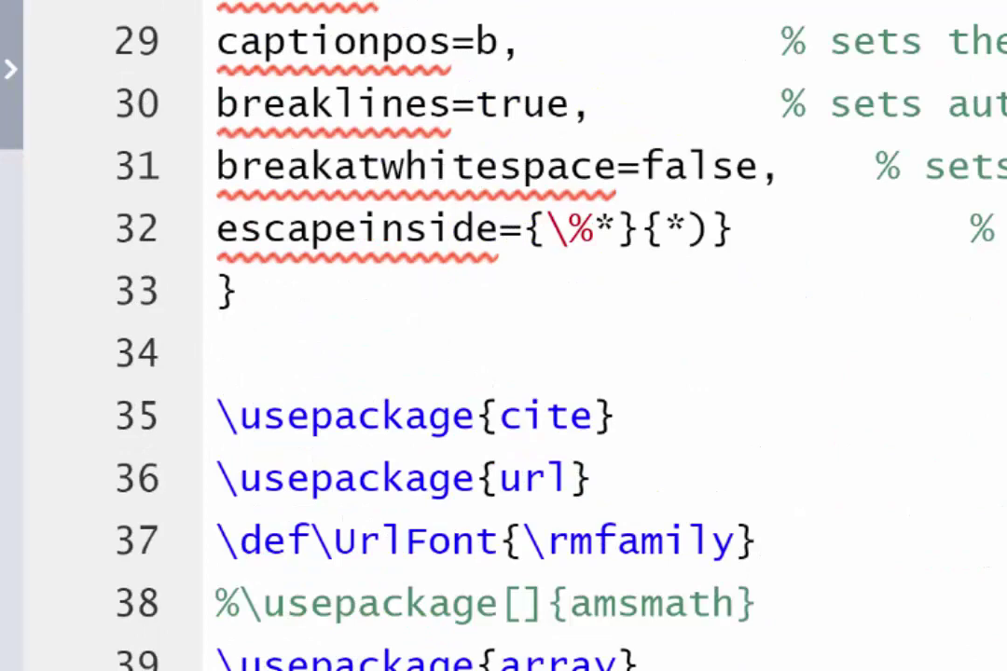
{"action": "scroll", "coordinate": [559, 336], "scroll_direction": "down", "scroll_amount": 8}
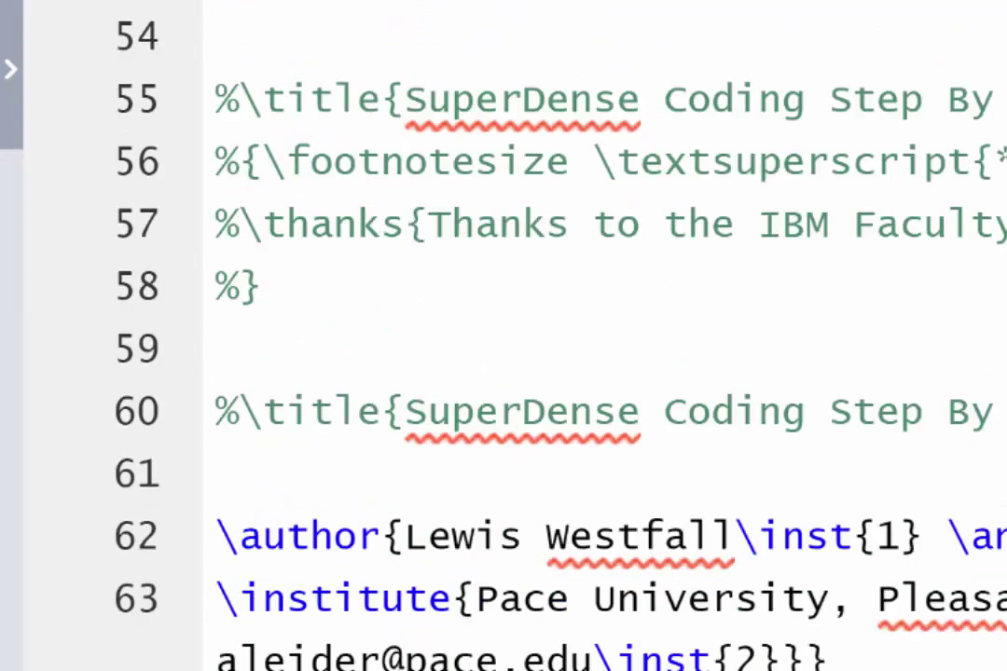
{"action": "scroll", "coordinate": [996, 269], "scroll_direction": "down", "scroll_amount": 4}
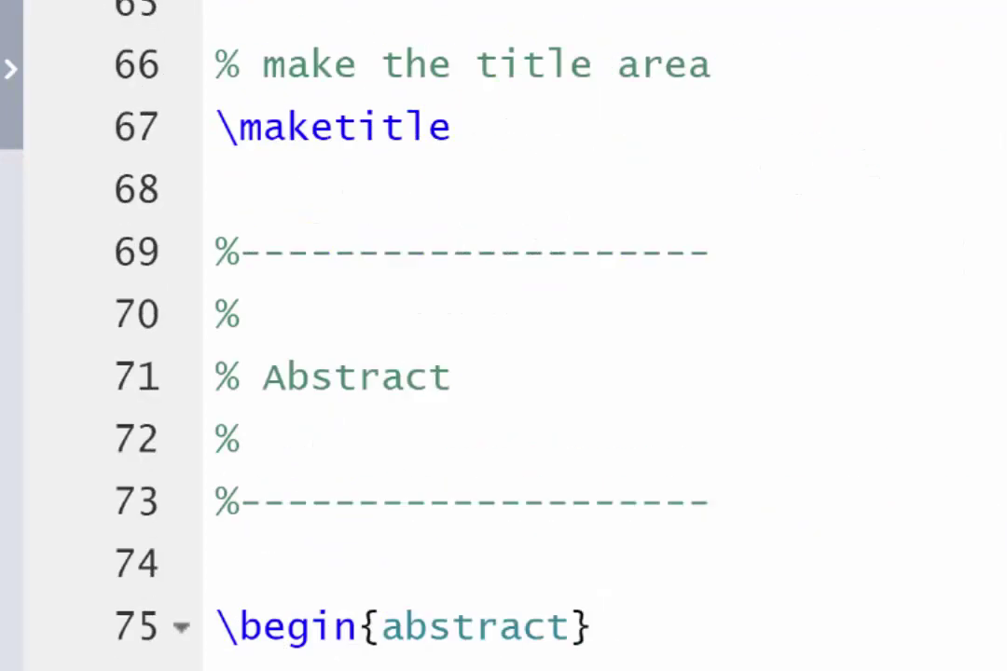
{"action": "scroll", "coordinate": [559, 336], "scroll_direction": "down", "scroll_amount": 5}
{"action": "scroll", "coordinate": [559, 335], "scroll_direction": "up", "scroll_amount": 20}
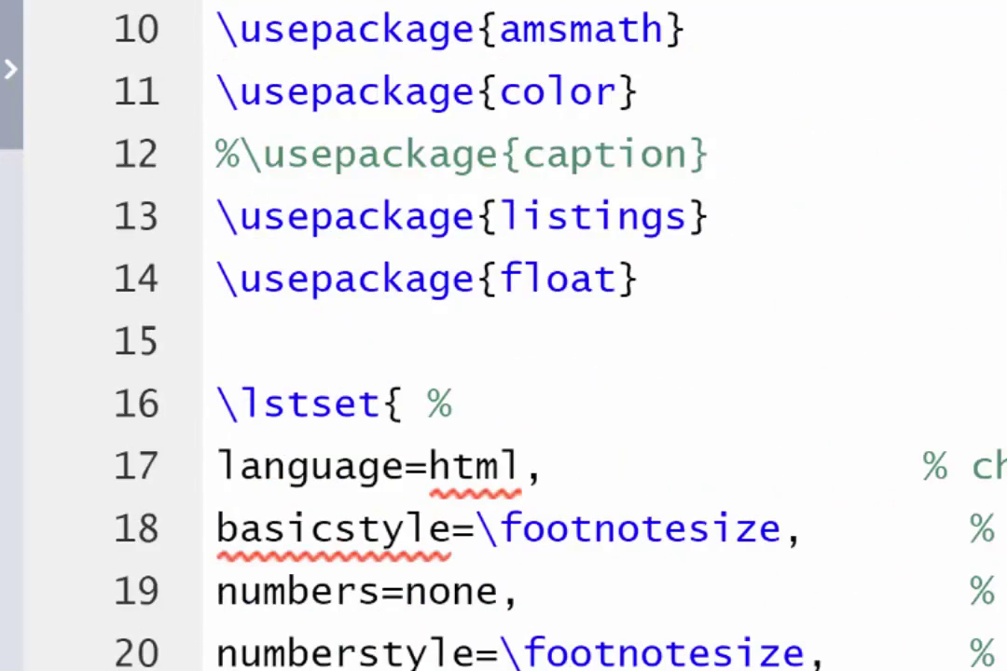
{"action": "left_click", "coordinate": [11, 75]}
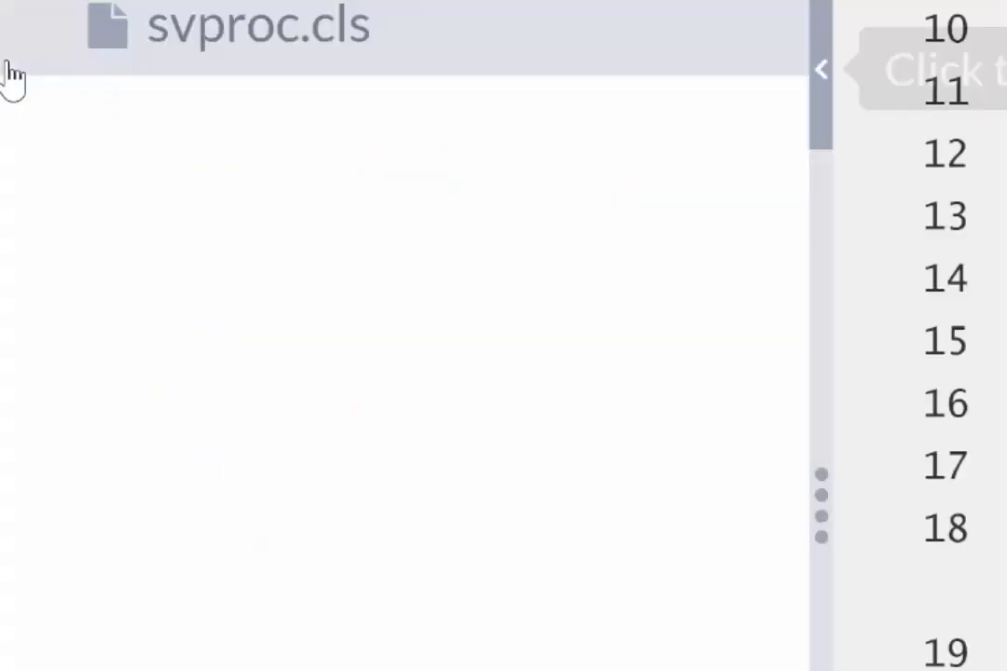